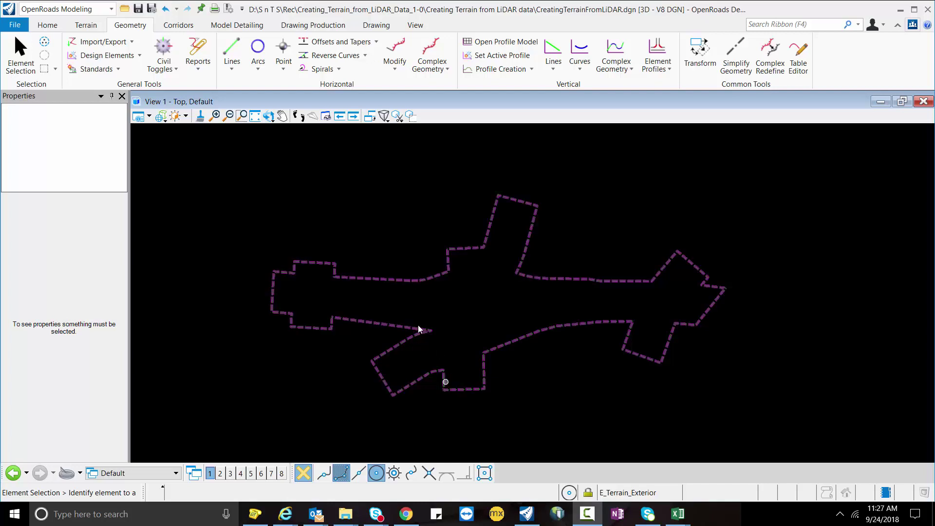
# Switch the workflow to Reality Modeling and open a widened Point Clouds manager
pyautogui.scroll(-4, 396, 334)
pyautogui.scroll(4, 415, 335)
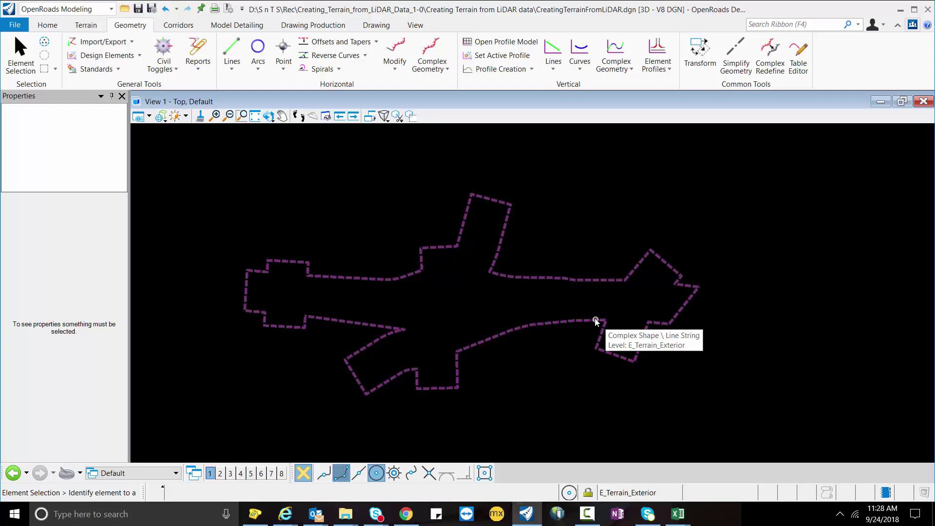
pyautogui.click(97, 9)
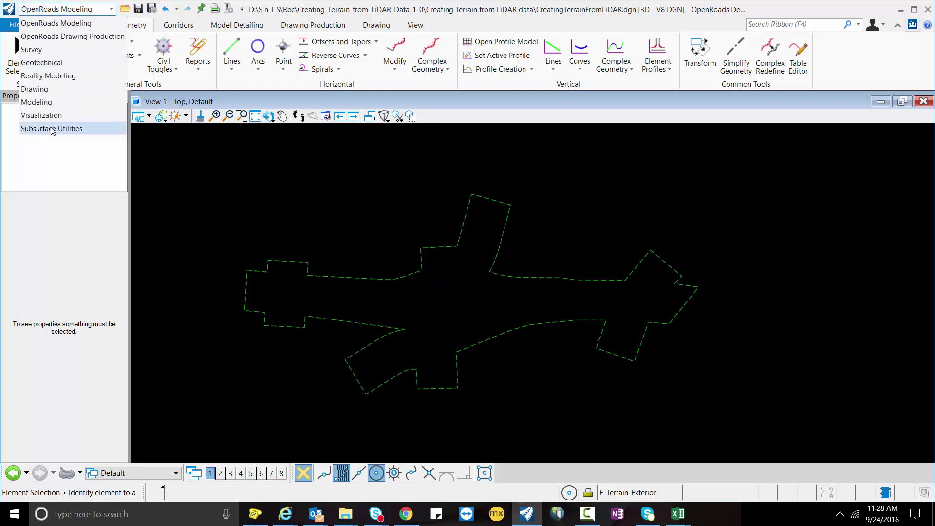
pyautogui.click(60, 78)
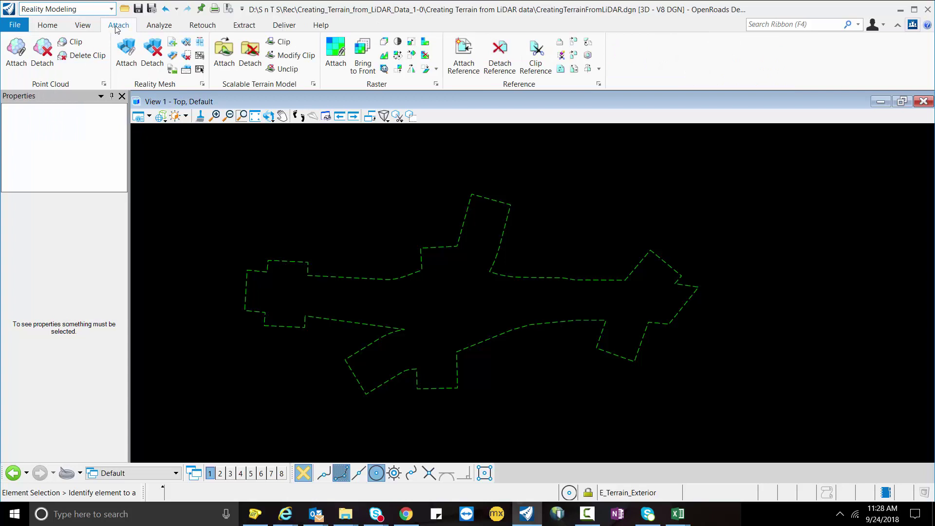
pyautogui.click(104, 86)
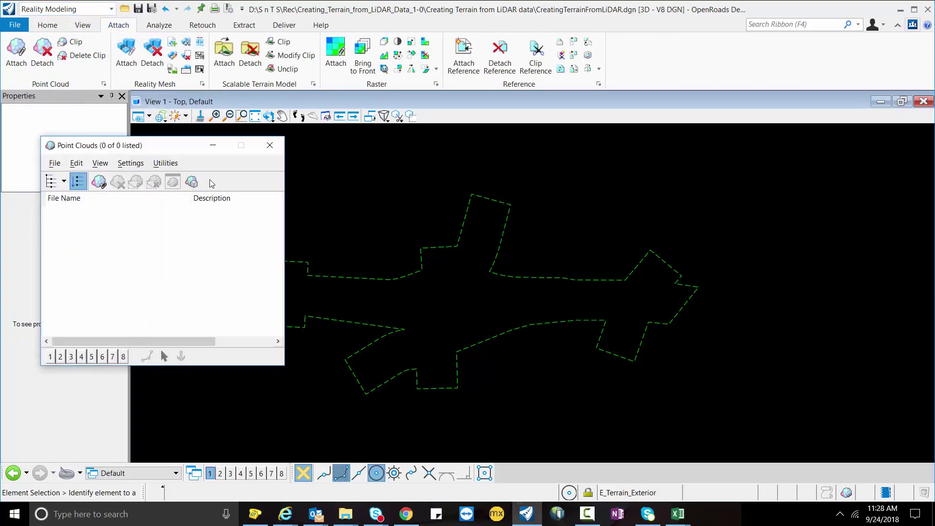
pyautogui.moveTo(285, 221); pyautogui.dragTo(376, 236)
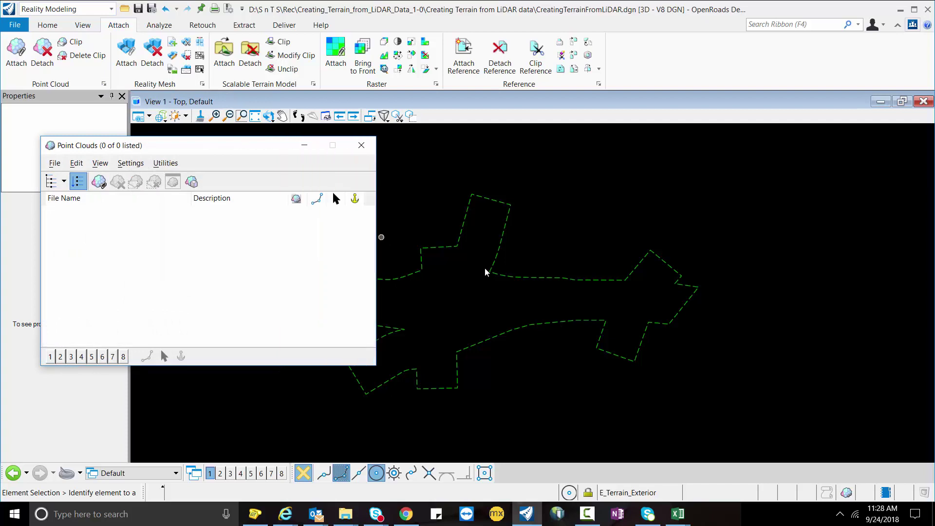
pyautogui.scroll(-3, 648, 303)
pyautogui.scroll(2, 524, 301)
# Attach a point cloud, browsing to NC_Phase1A_2001_000502.pod in the LiDAR data folder
pyautogui.click(55, 163)
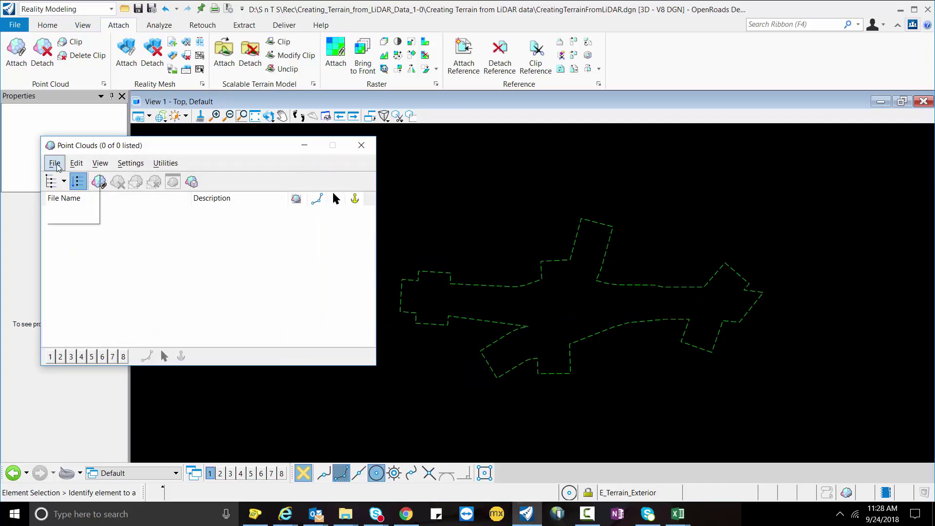
pyautogui.click(76, 178)
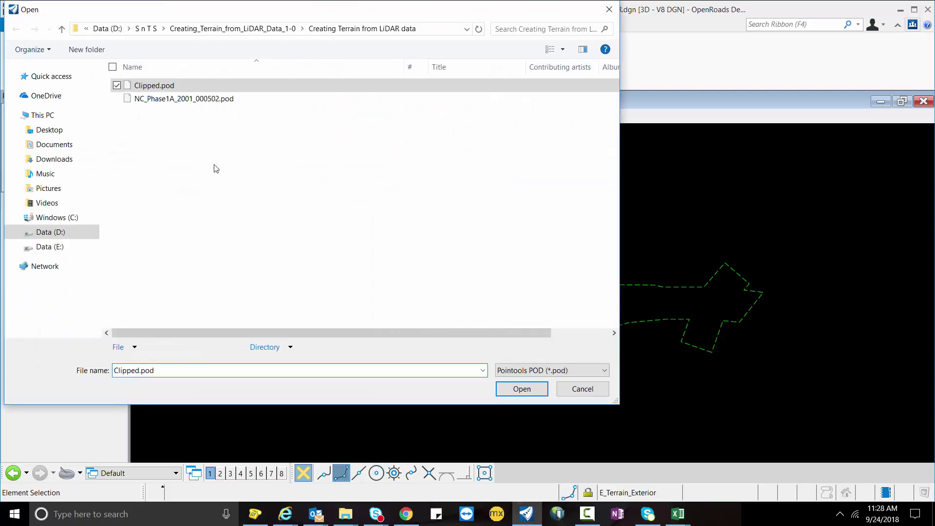
pyautogui.click(141, 28)
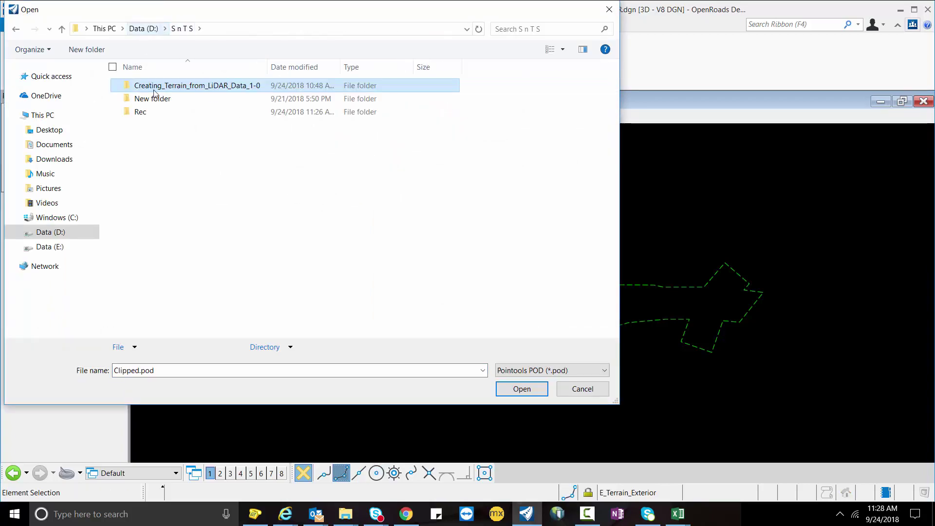
pyautogui.click(151, 116)
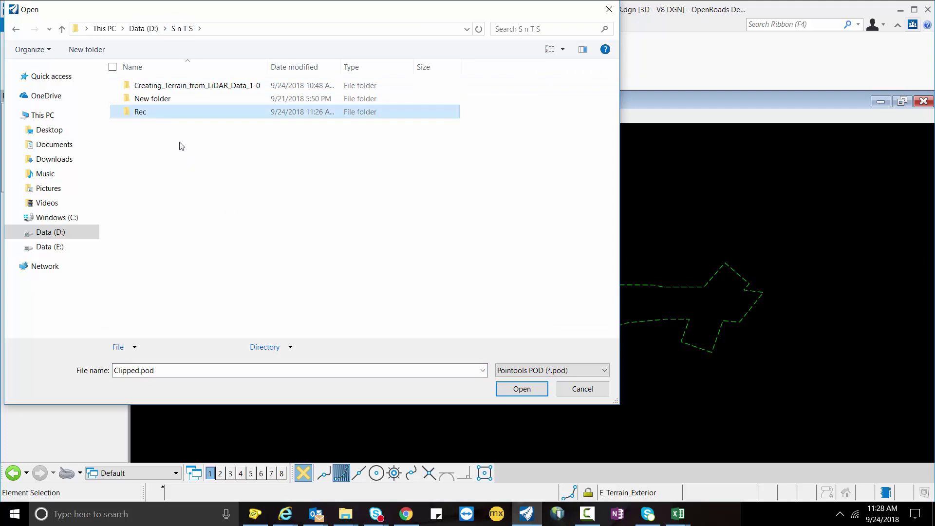
pyautogui.doubleClick(159, 111)
pyautogui.doubleClick(185, 87)
pyautogui.doubleClick(184, 88)
pyautogui.click(184, 88)
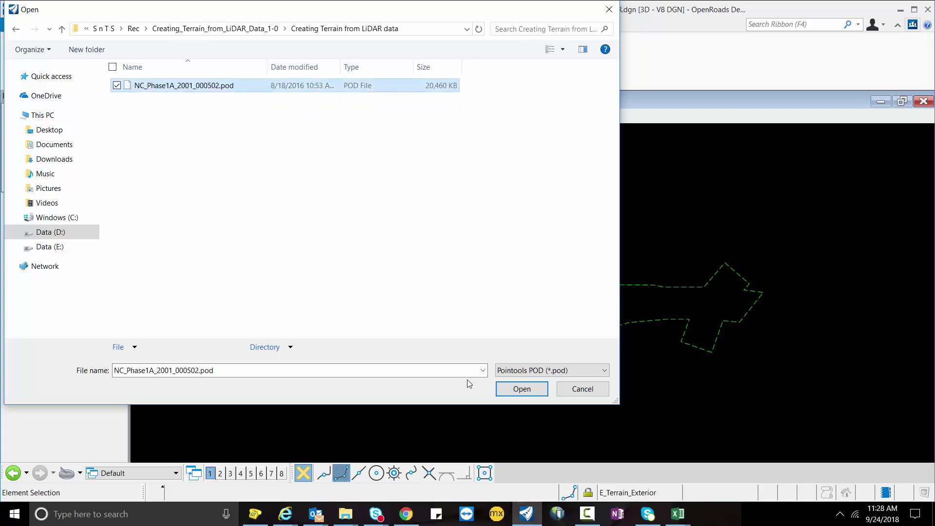
# Attach NC_Phase1A_2001_000502.pod, zoom to it, and select the dashed terrain boundary shape
pyautogui.click(500, 393)
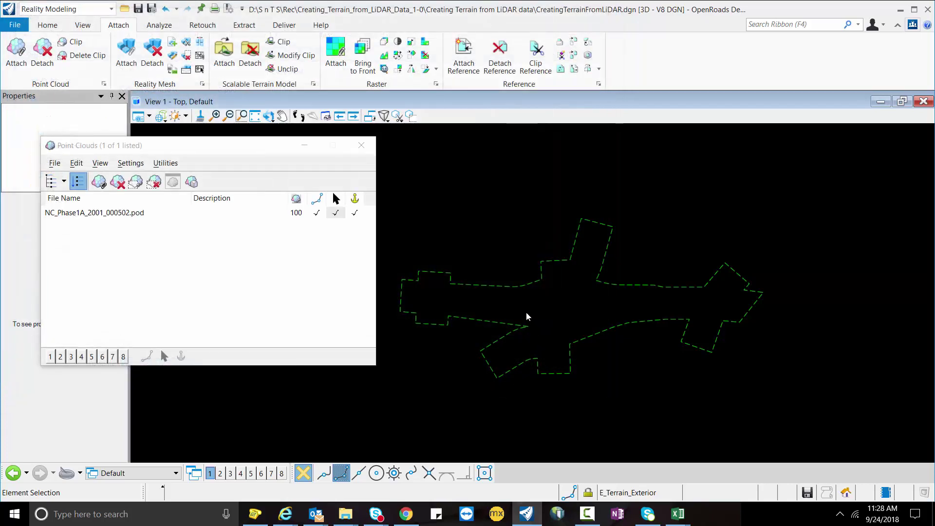
pyautogui.scroll(-4, 511, 312)
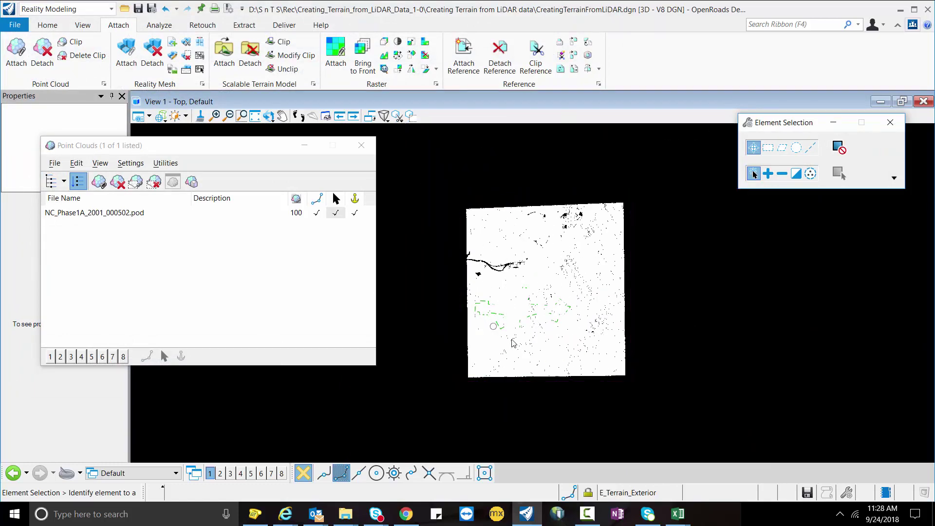
pyautogui.scroll(4, 512, 341)
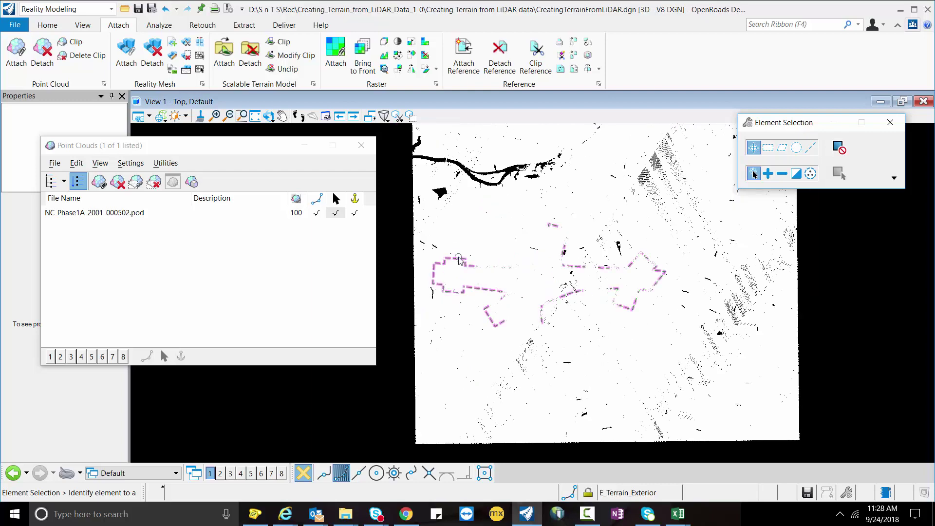
pyautogui.click(460, 259)
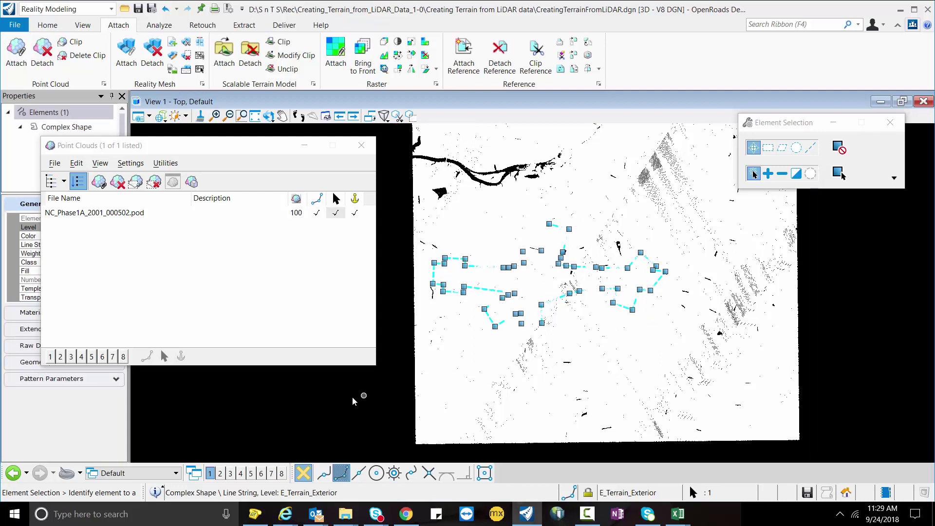
# Clip the point cloud by the terrain boundary shape using the Element method
pyautogui.click(135, 182)
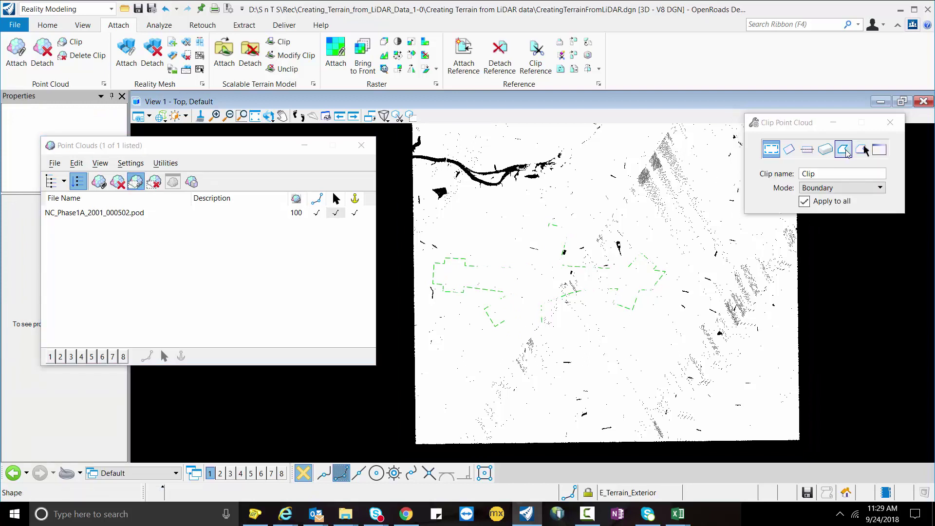
pyautogui.click(863, 150)
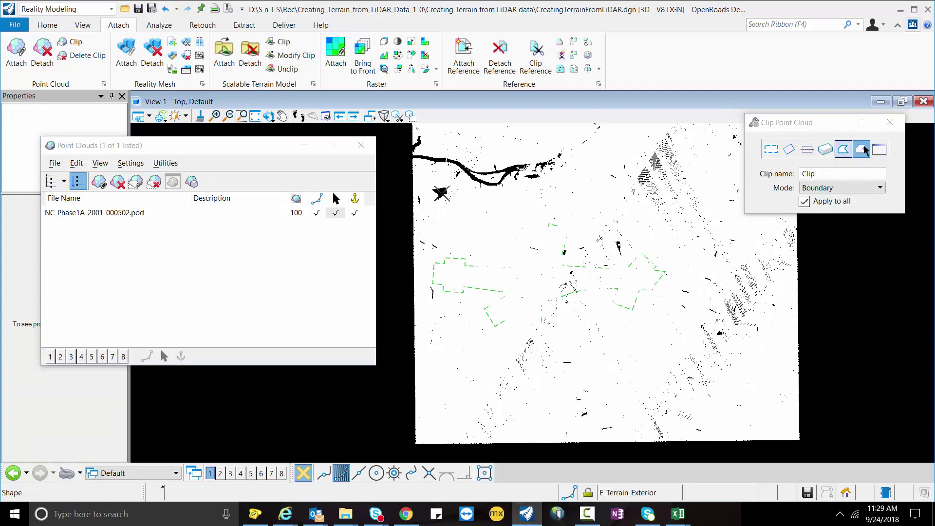
pyautogui.click(456, 259)
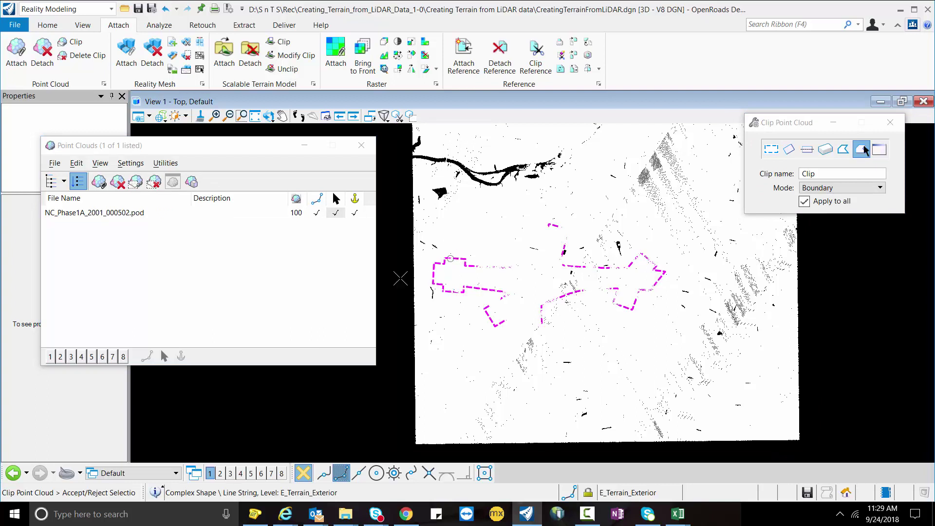
pyautogui.click(396, 272)
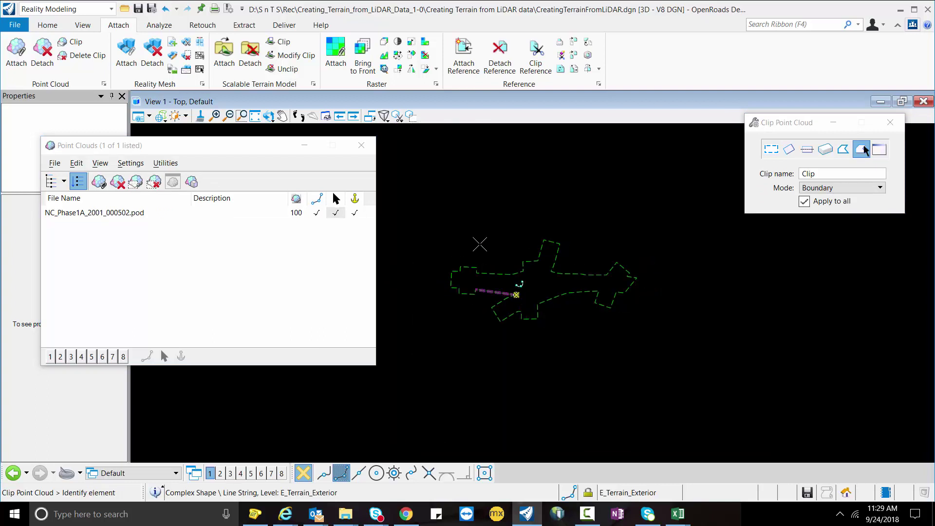
# Bring up the export options for the attached point cloud
pyautogui.click(127, 213)
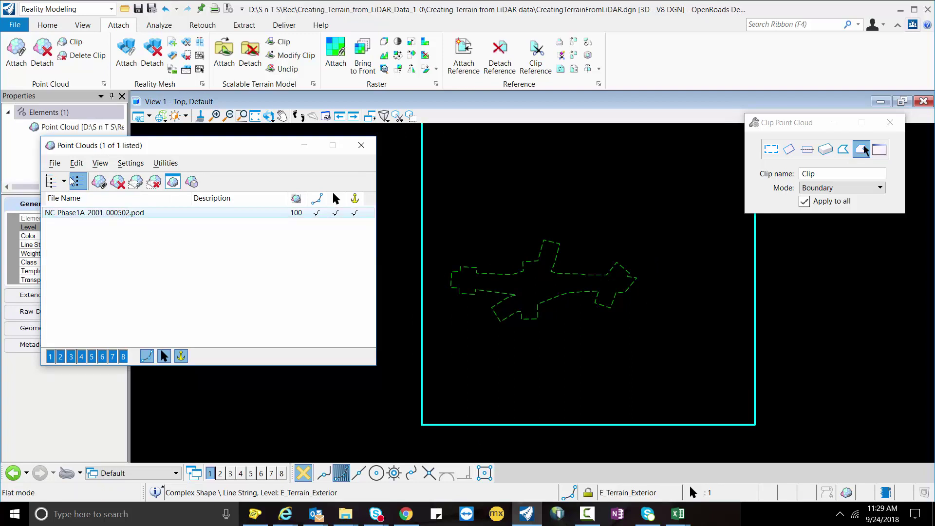
pyautogui.click(55, 162)
pyautogui.click(90, 223)
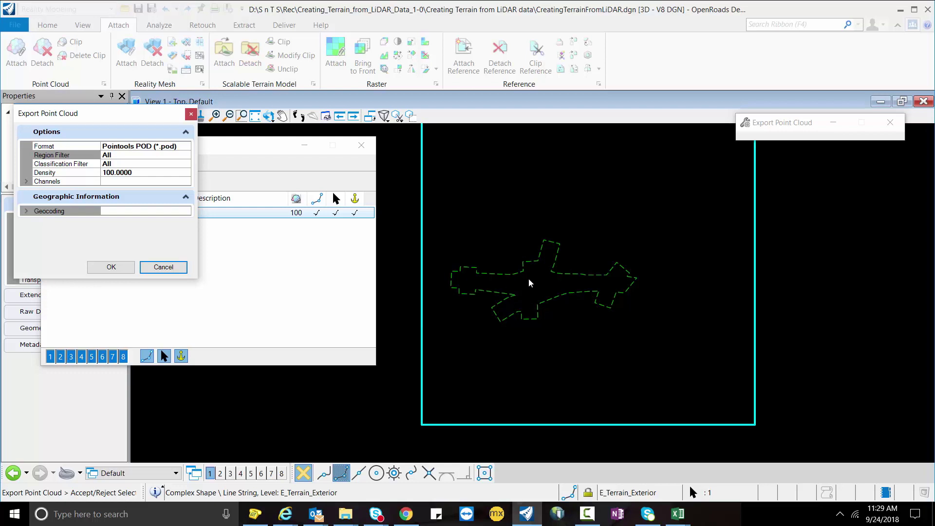
# Export only the Clip region of the point cloud as Clipped.pod
pyautogui.click(178, 164)
pyautogui.click(186, 155)
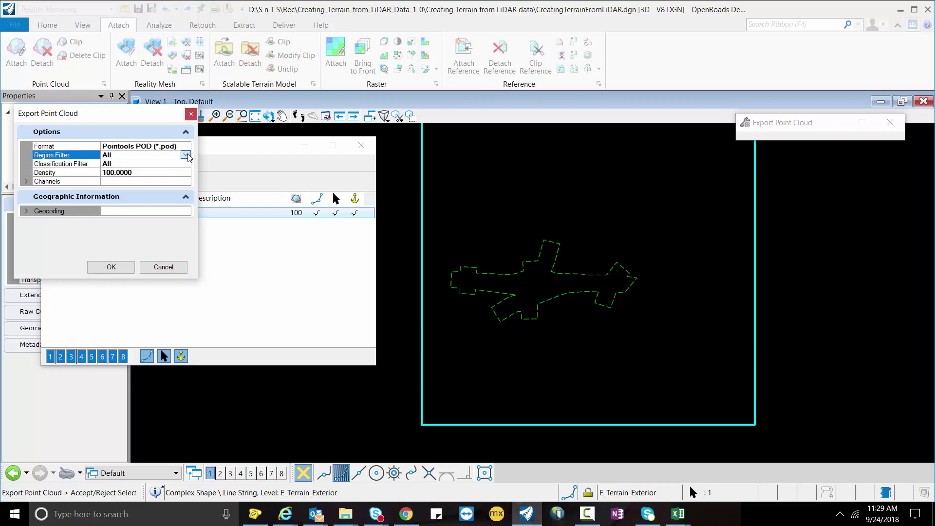
pyautogui.click(185, 155)
pyautogui.click(126, 178)
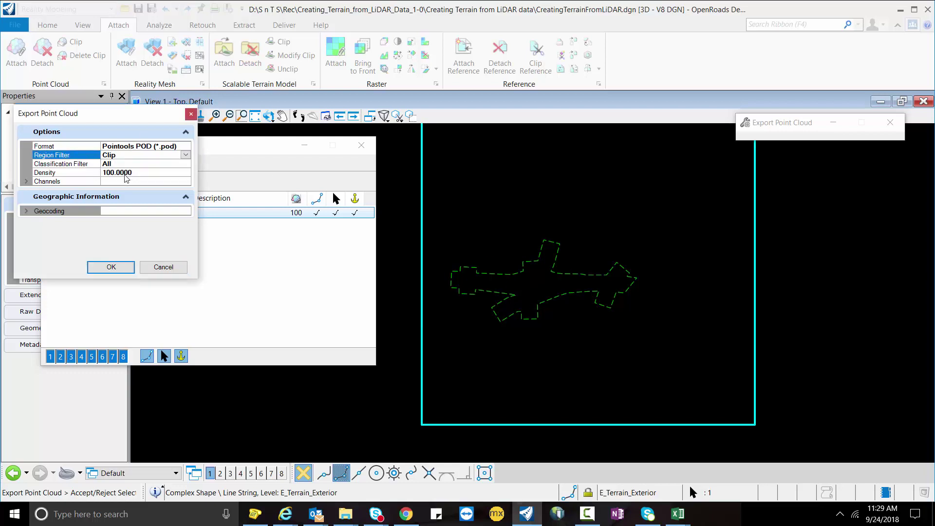
pyautogui.click(103, 269)
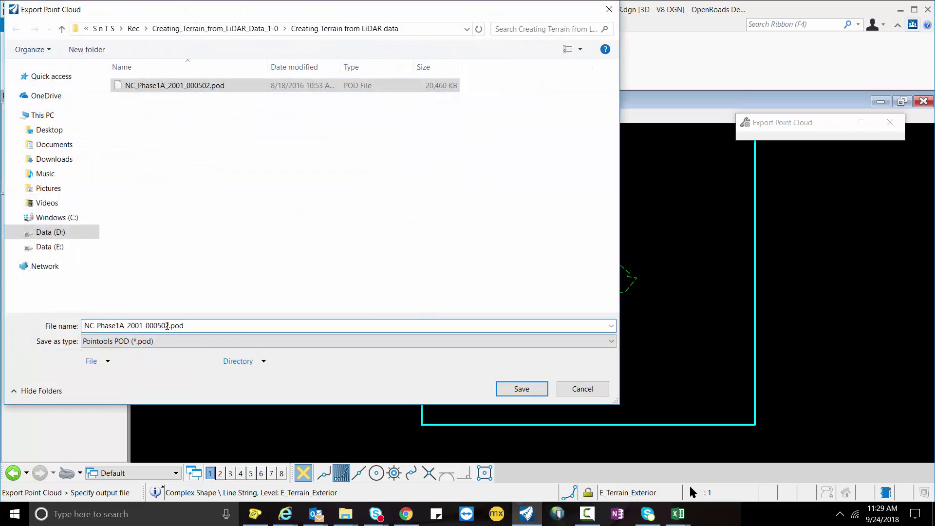
pyautogui.moveTo(169, 325); pyautogui.dragTo(3, 325)
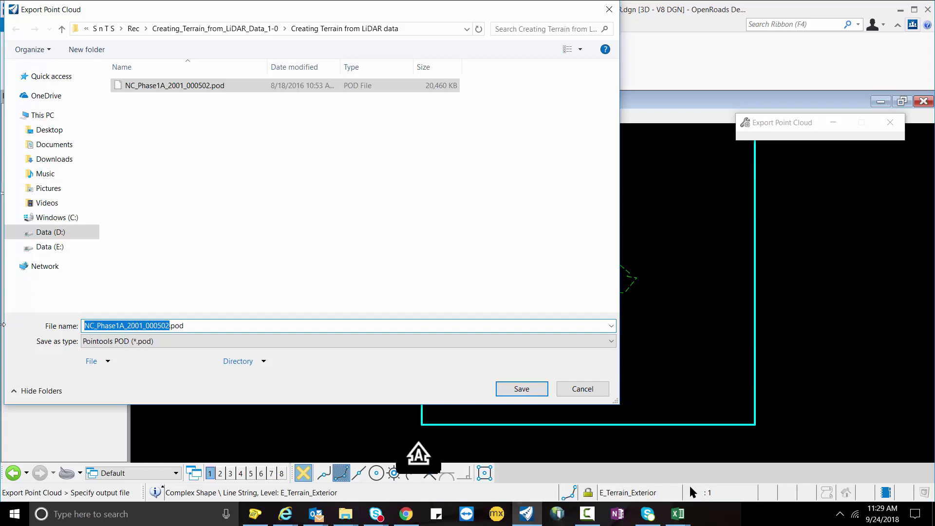
pyautogui.write('Clipped')
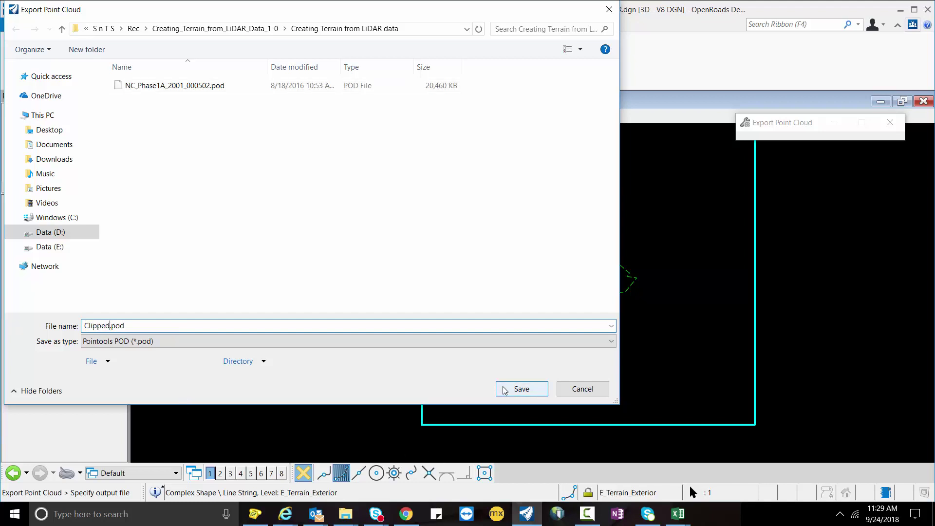
pyautogui.click(519, 390)
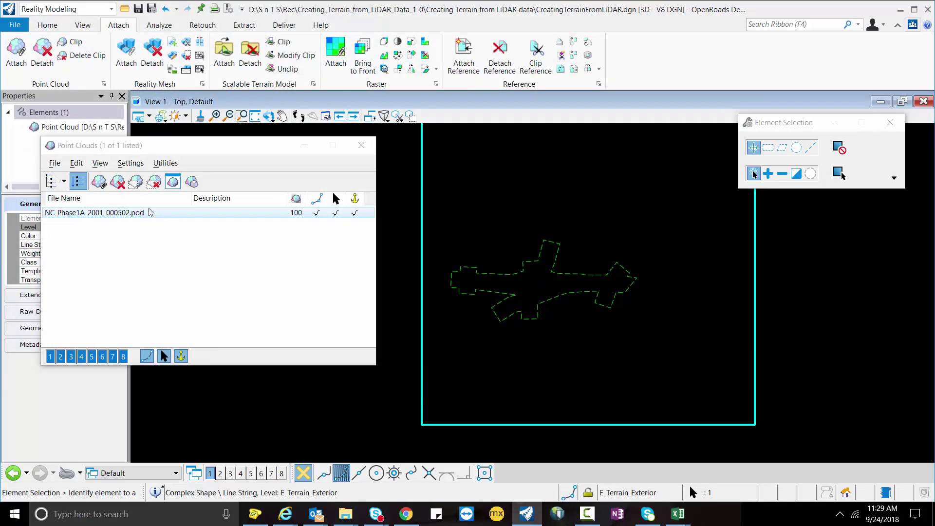
pyautogui.click(119, 183)
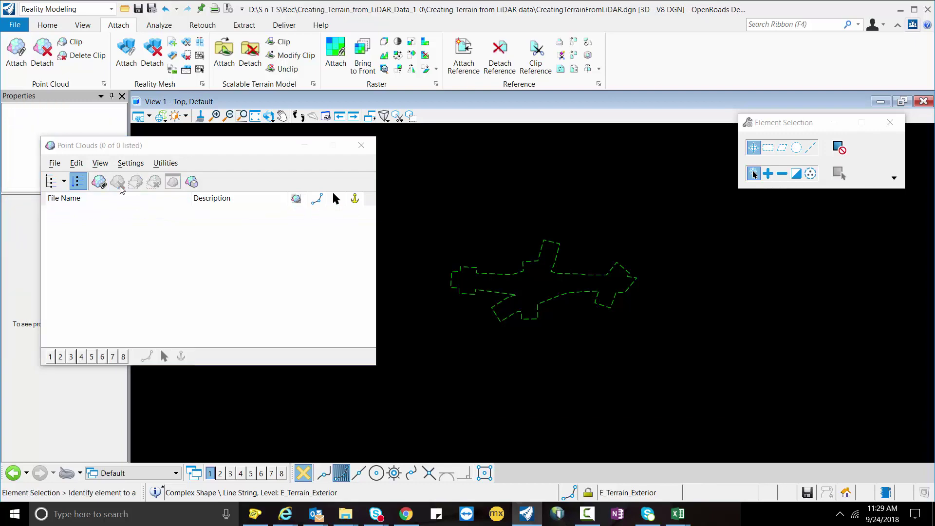
pyautogui.click(55, 165)
pyautogui.click(74, 179)
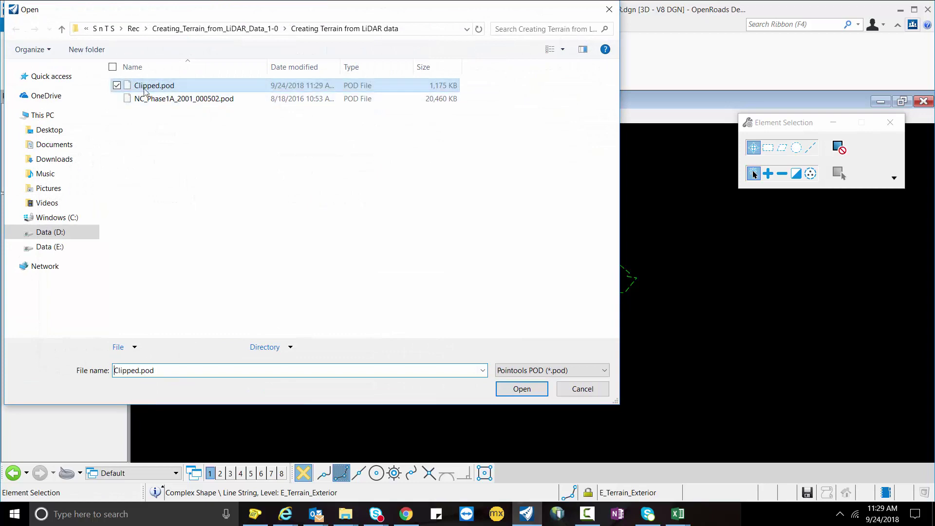
pyautogui.click(513, 389)
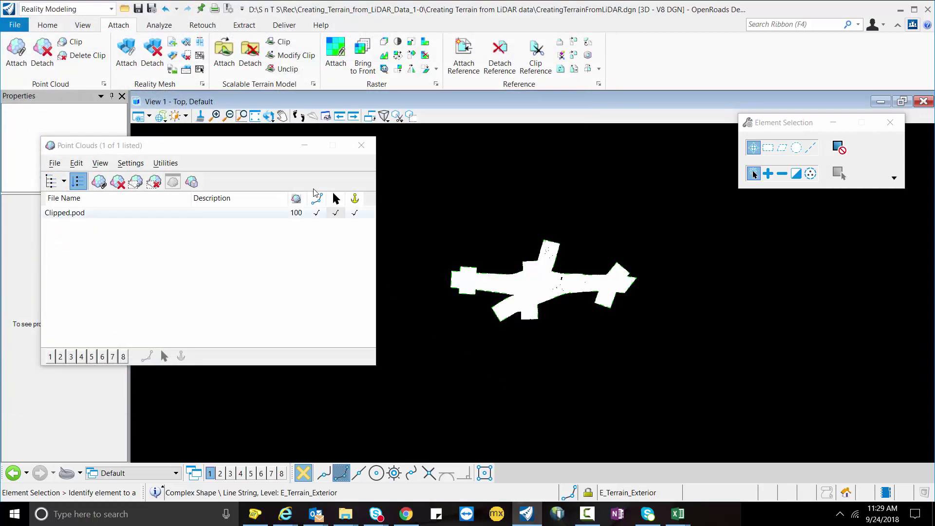
pyautogui.scroll(2, 523, 288)
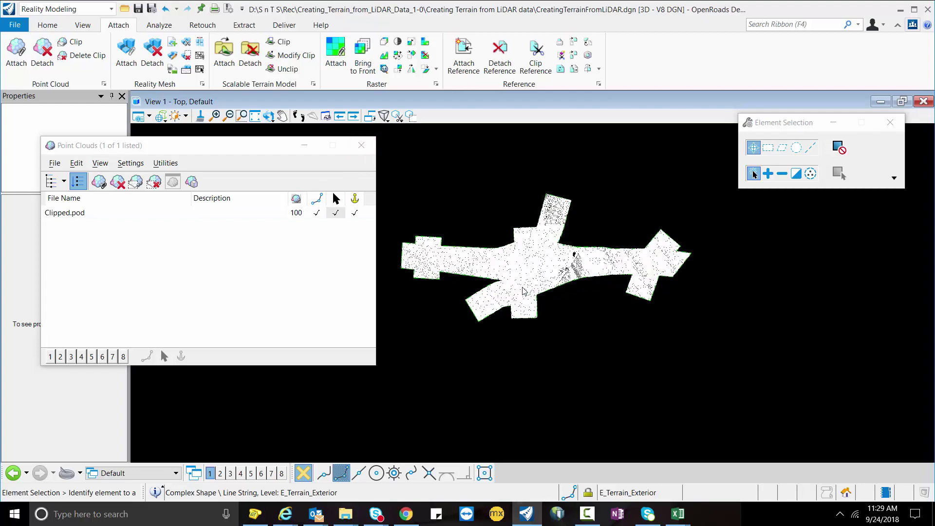
pyautogui.scroll(2, 492, 228)
pyautogui.scroll(-1, 536, 307)
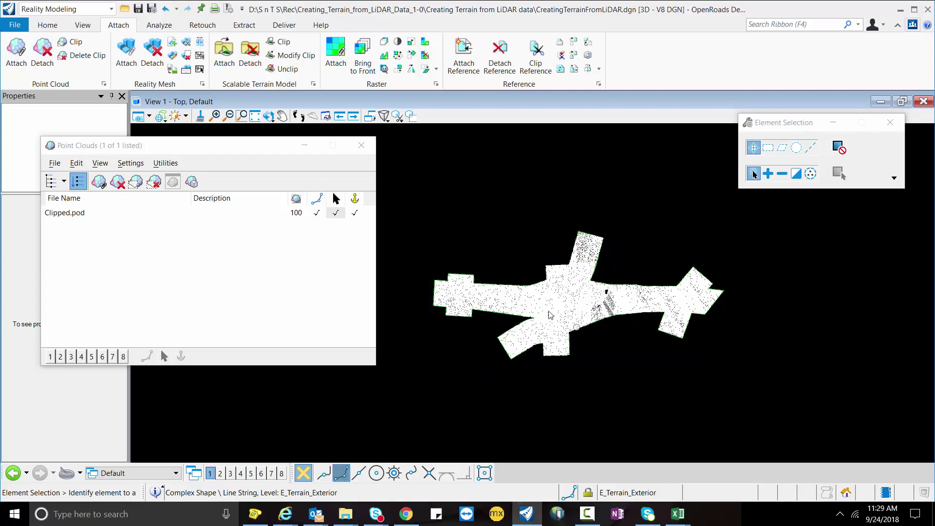
pyautogui.scroll(1, 549, 312)
pyautogui.scroll(2, 604, 312)
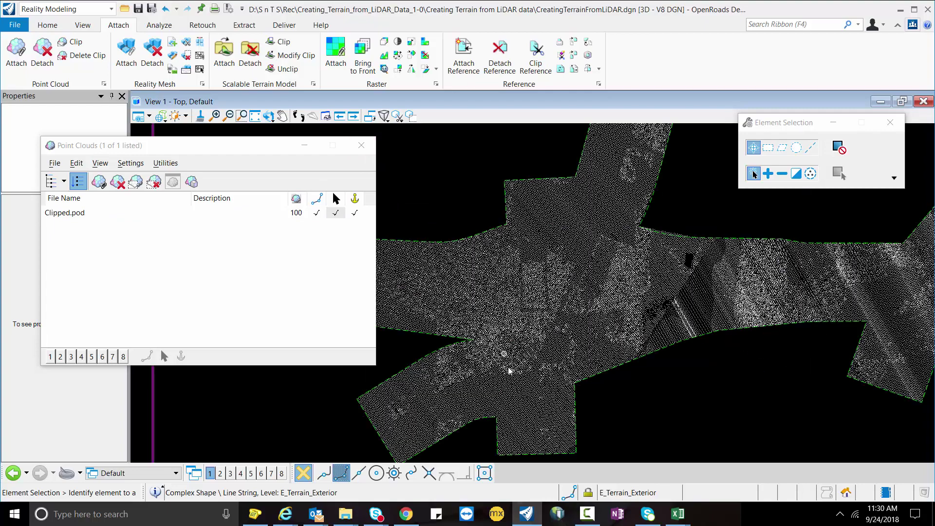
pyautogui.scroll(-4, 530, 290)
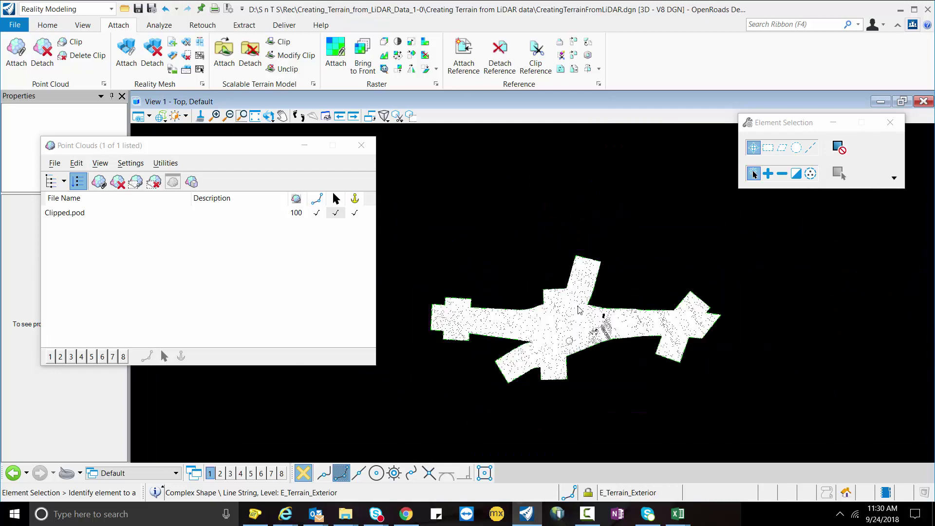
pyautogui.scroll(2, 536, 344)
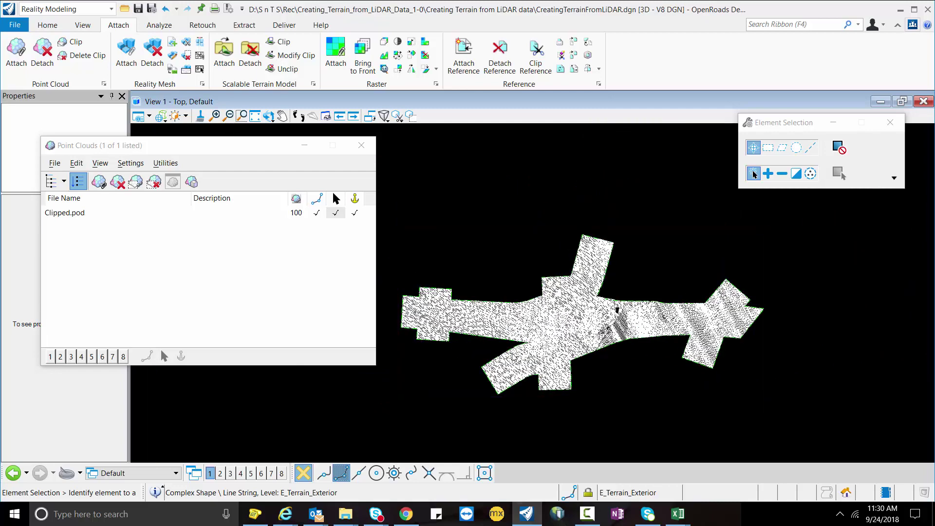
# Set View 1's point cloud style to Elevation in View Attributes
pyautogui.moveTo(225, 146); pyautogui.dragTo(190, 246)
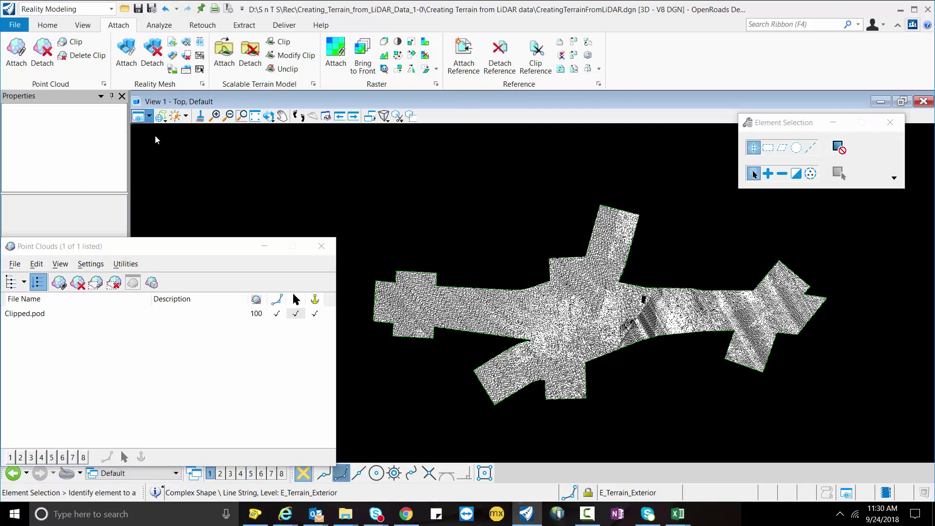
pyautogui.click(150, 117)
pyautogui.click(311, 434)
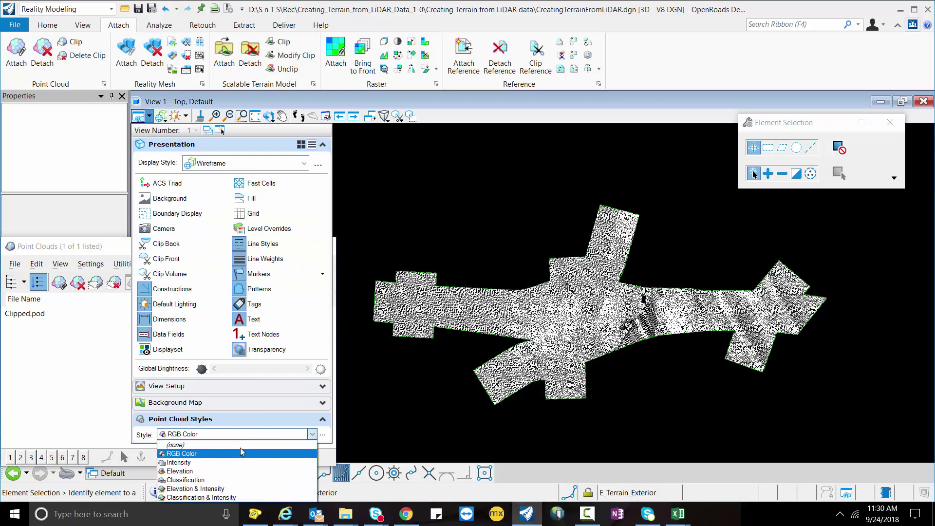
pyautogui.click(205, 467)
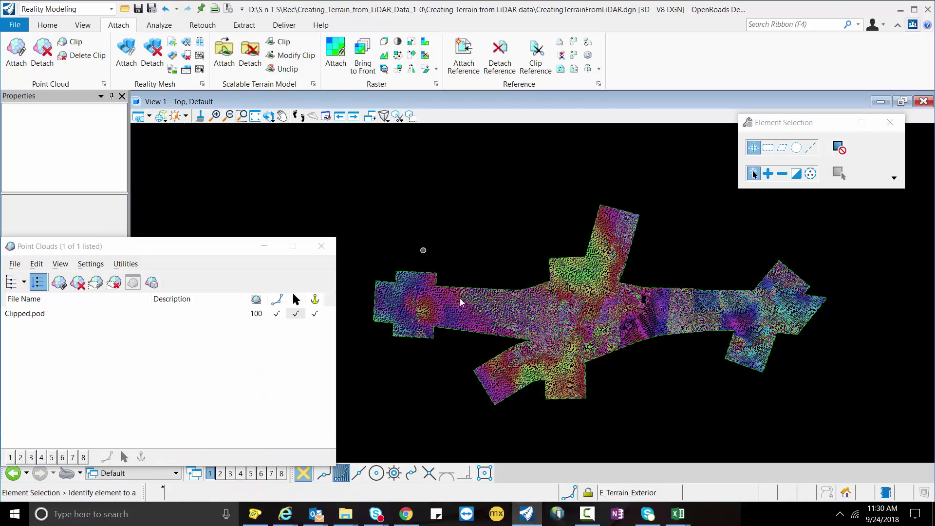
pyautogui.scroll(3, 532, 313)
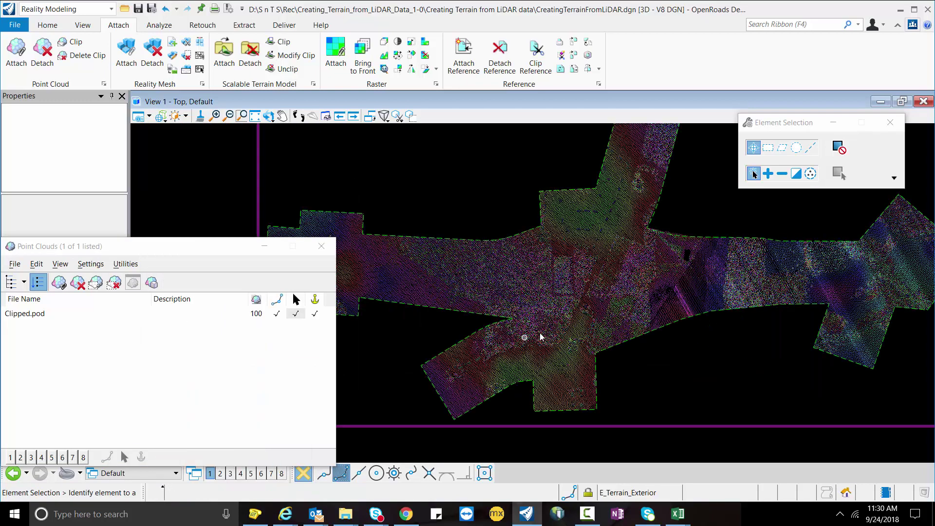
pyautogui.scroll(-3, 539, 339)
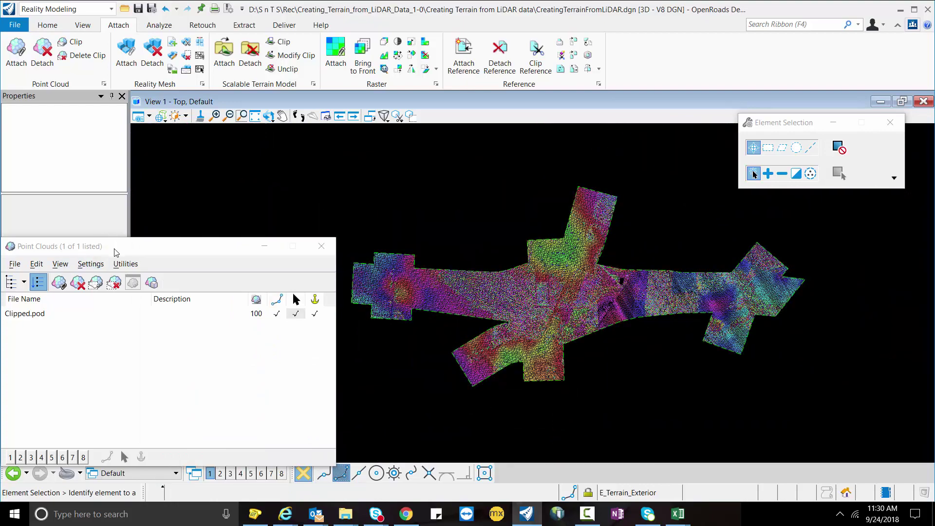
# Bring up the point cloud Display Properties from the list's Settings menu
pyautogui.click(49, 313)
pyautogui.moveTo(122, 245); pyautogui.dragTo(184, 155)
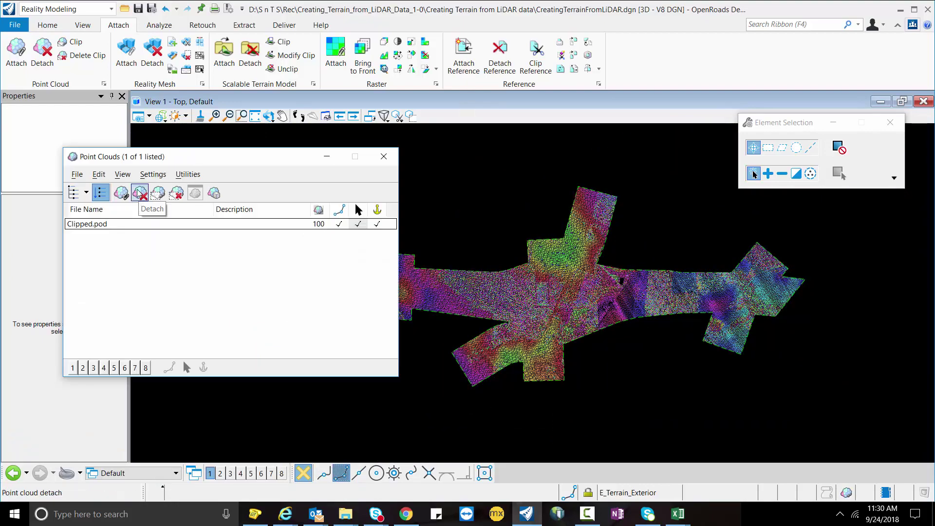
pyautogui.click(204, 250)
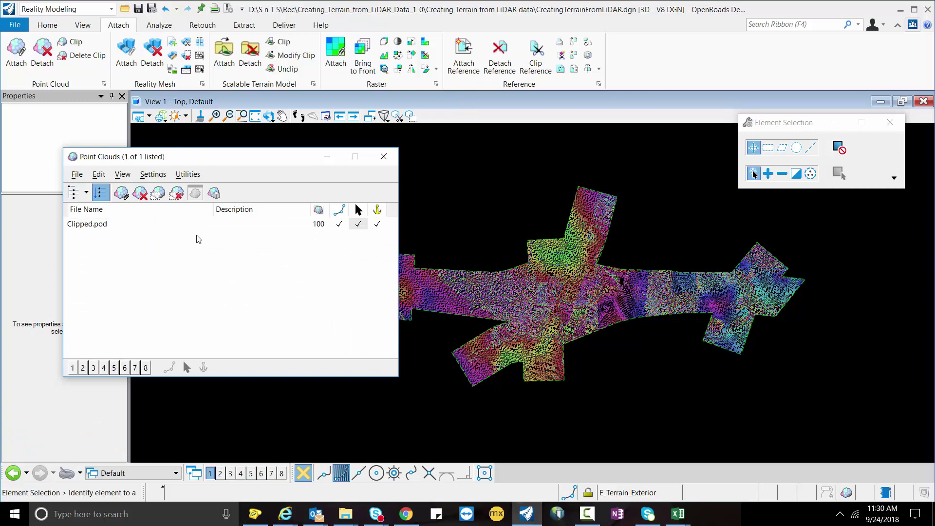
pyautogui.click(153, 173)
pyautogui.click(168, 237)
pyautogui.moveTo(471, 248); pyautogui.dragTo(171, 250)
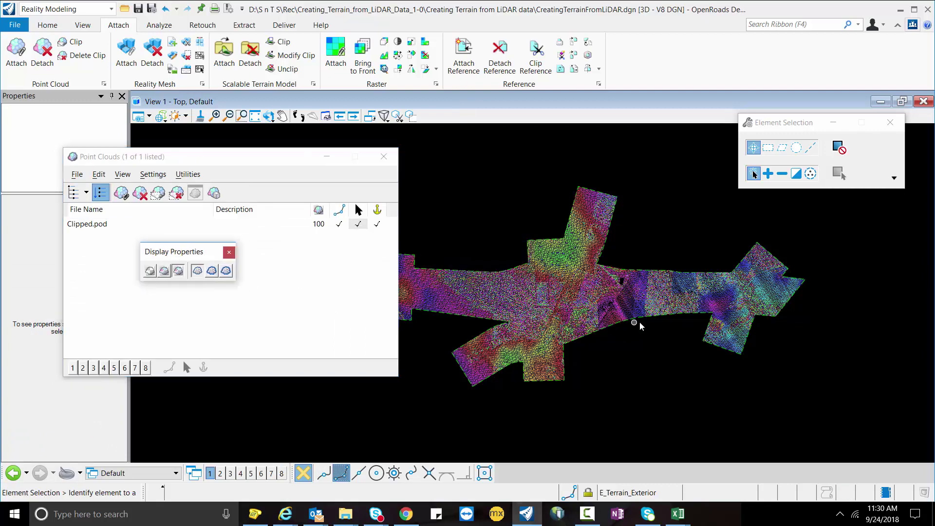
# Set the point cloud display density to Medium and point weight to Medium
pyautogui.click(226, 272)
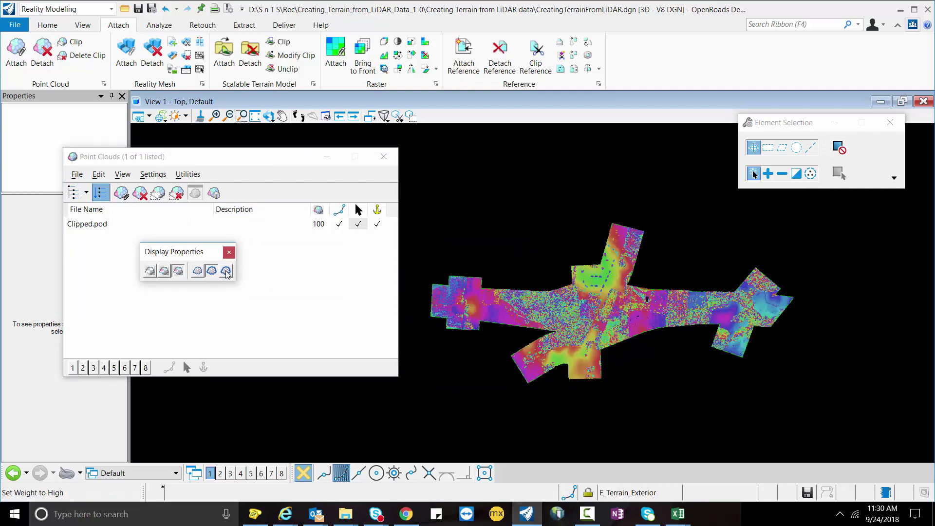
pyautogui.scroll(2, 465, 295)
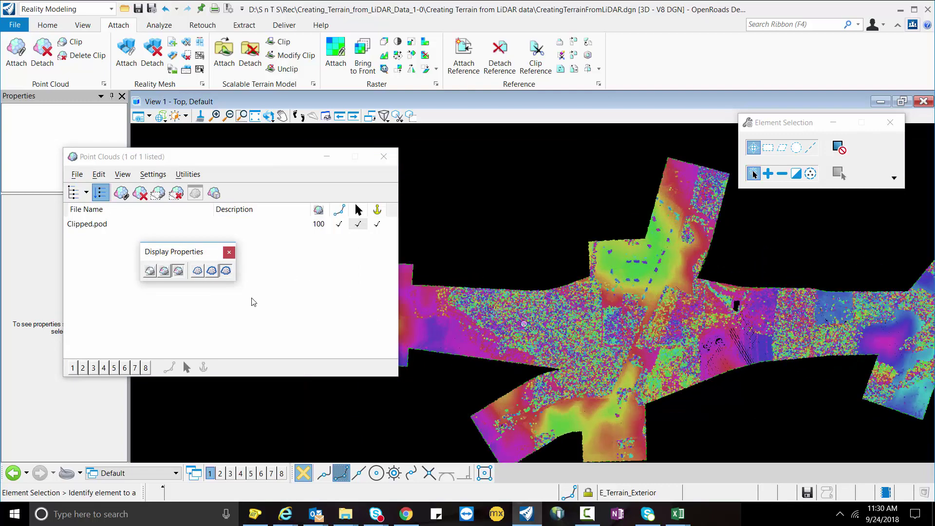
pyautogui.click(217, 271)
pyautogui.click(198, 271)
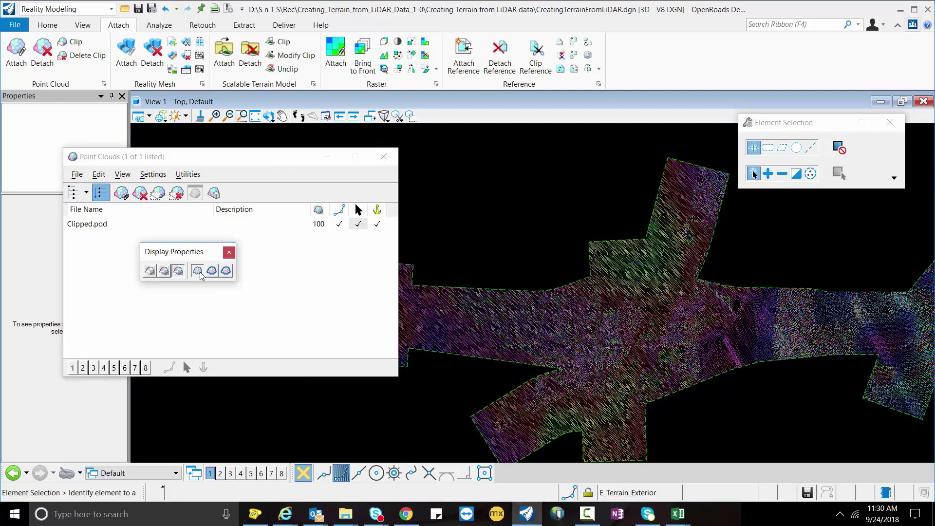
pyautogui.click(165, 271)
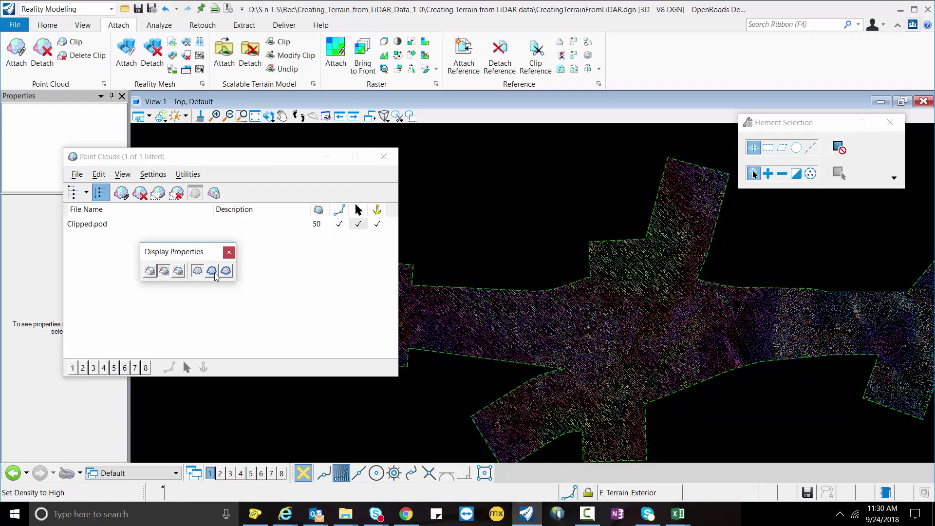
pyautogui.click(215, 274)
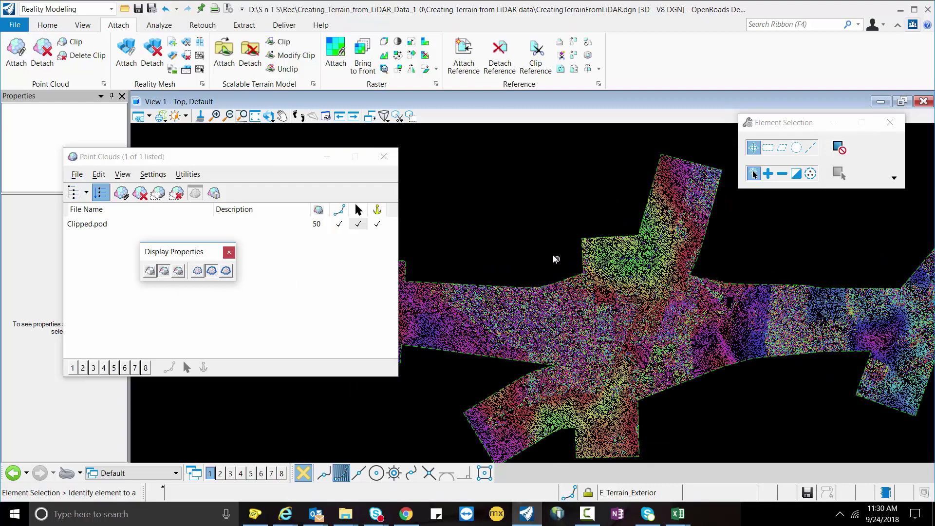
# Close the Point Clouds list and the Display Properties panel
pyautogui.click(384, 157)
pyautogui.scroll(-2, 267, 317)
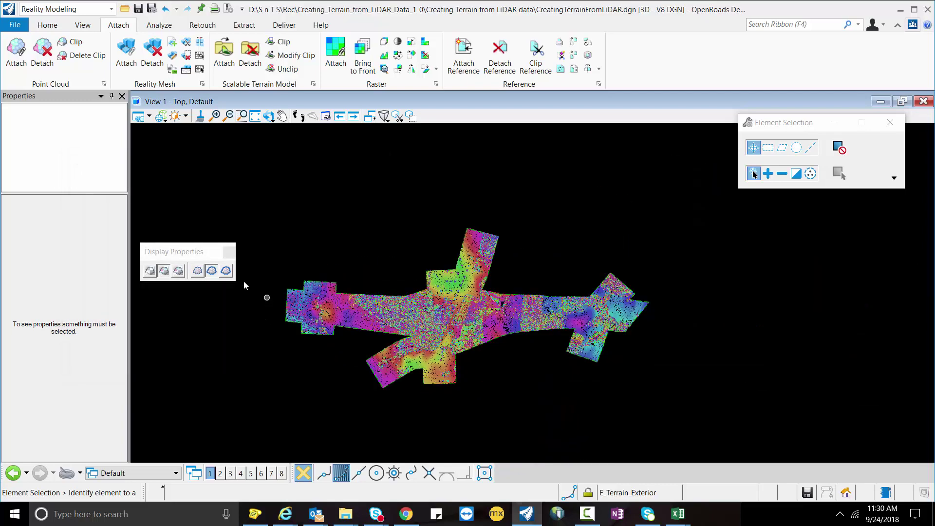
pyautogui.click(229, 252)
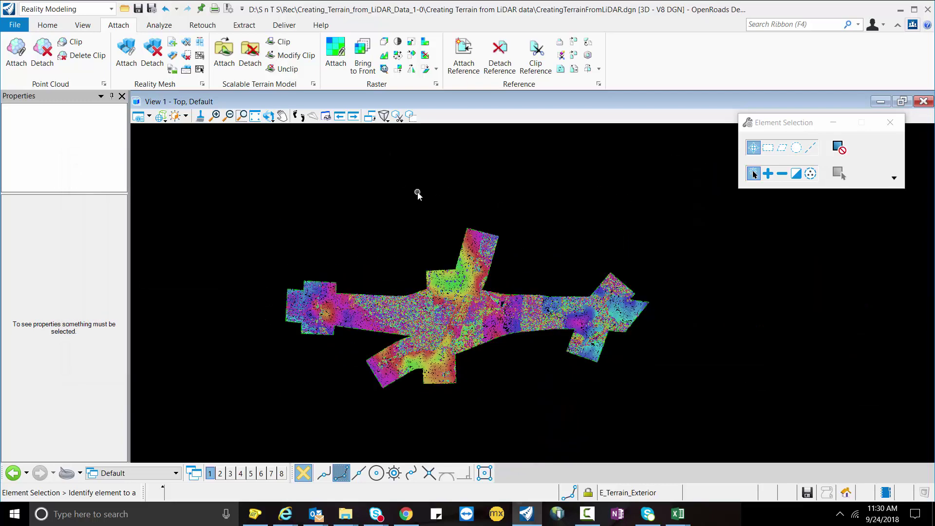
pyautogui.scroll(3, 391, 332)
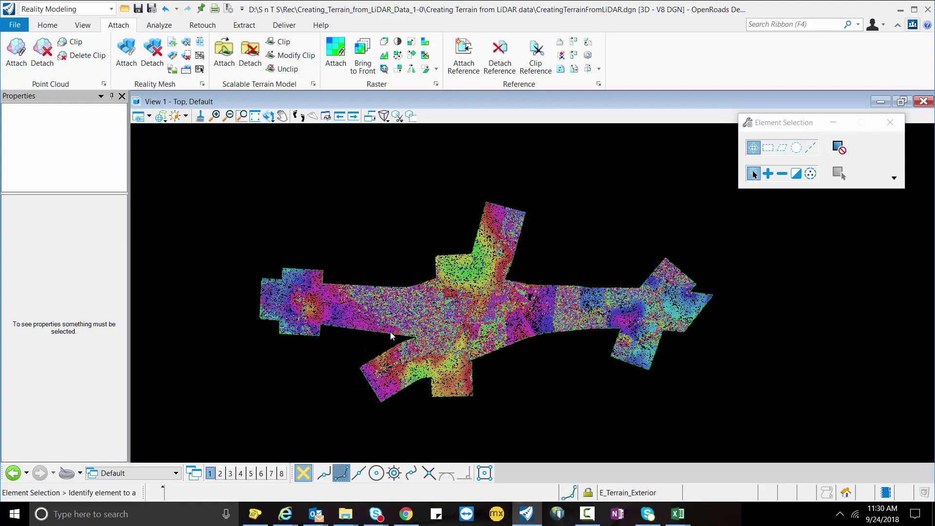
pyautogui.scroll(-3, 339, 322)
pyautogui.scroll(2, 337, 320)
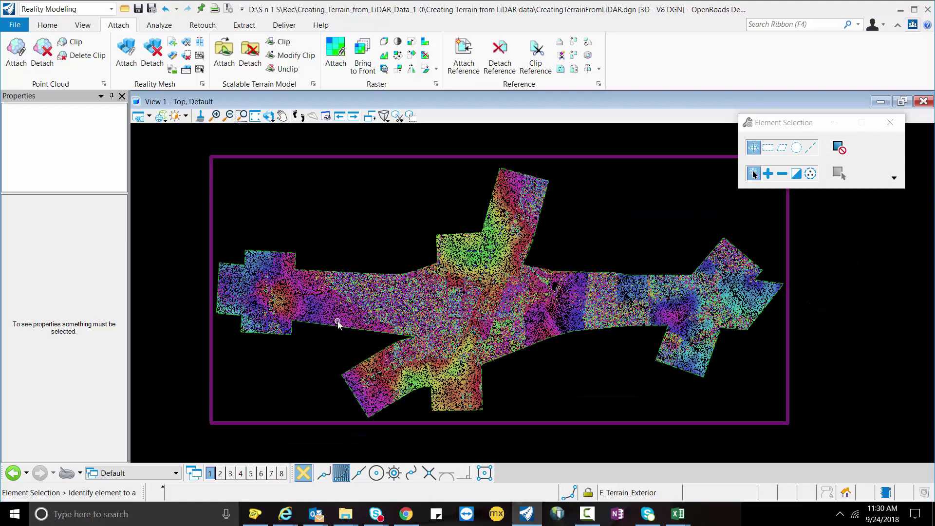
# Start Ground Extraction from the Extract tab and set the point cloud style to (none)
pyautogui.click(246, 27)
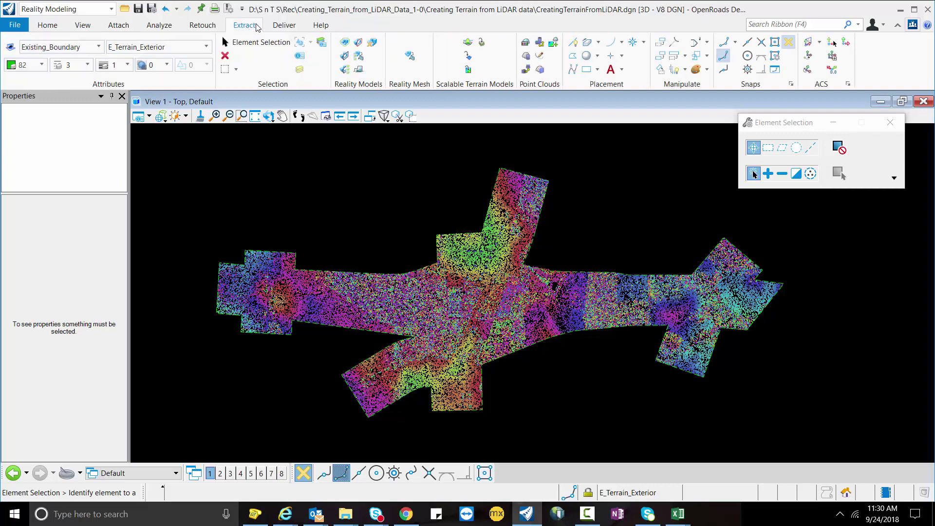
pyautogui.click(359, 57)
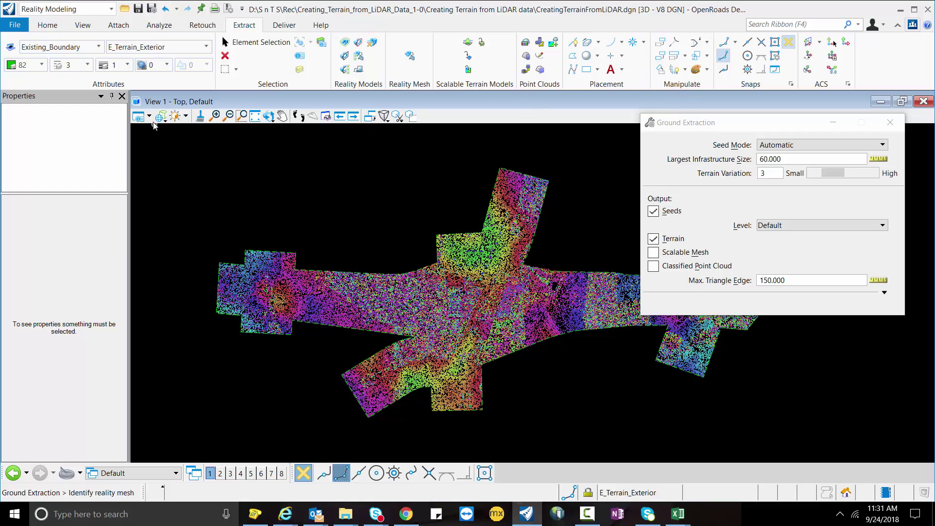
pyautogui.click(139, 117)
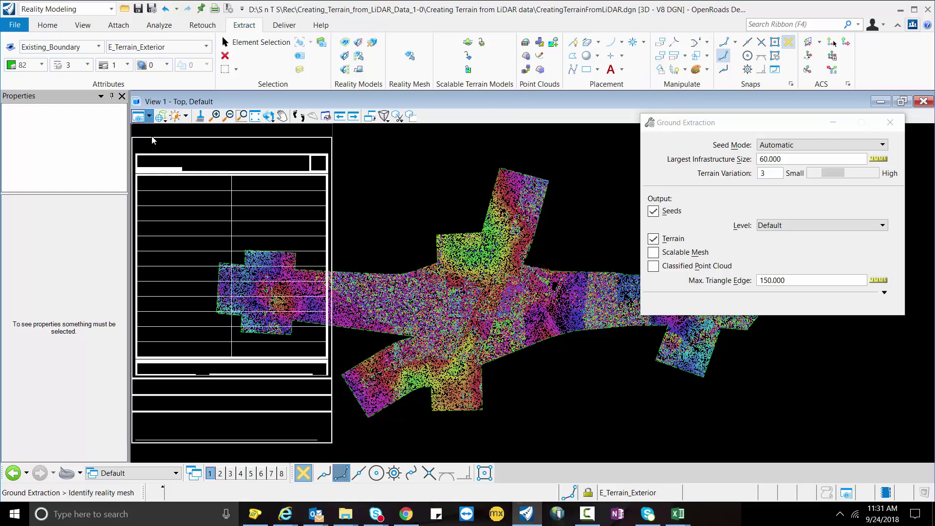
pyautogui.click(312, 434)
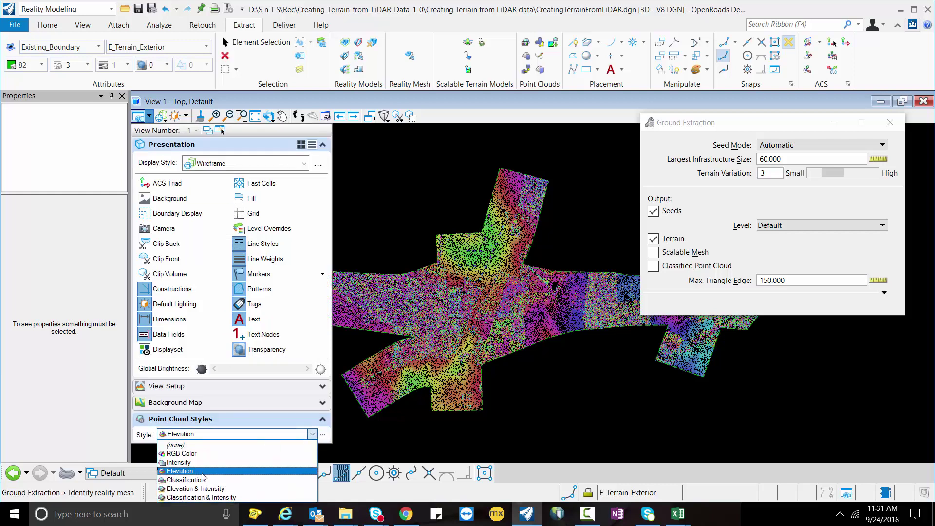
pyautogui.click(198, 448)
pyautogui.click(419, 198)
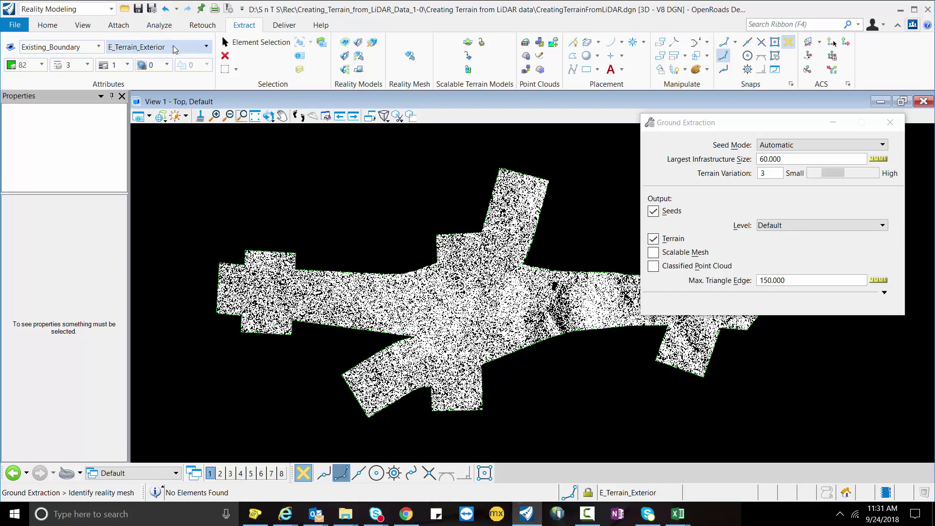
pyautogui.click(82, 25)
pyautogui.click(47, 25)
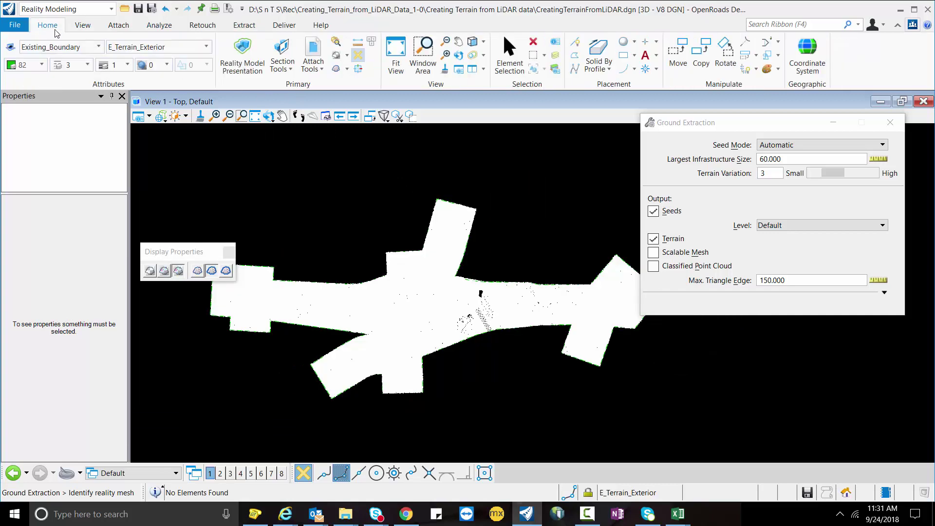
# Make E_Terrain_Points_High the active level with line weight 15, and restore the view window
pyautogui.click(179, 49)
pyautogui.scroll(-3, 175, 280)
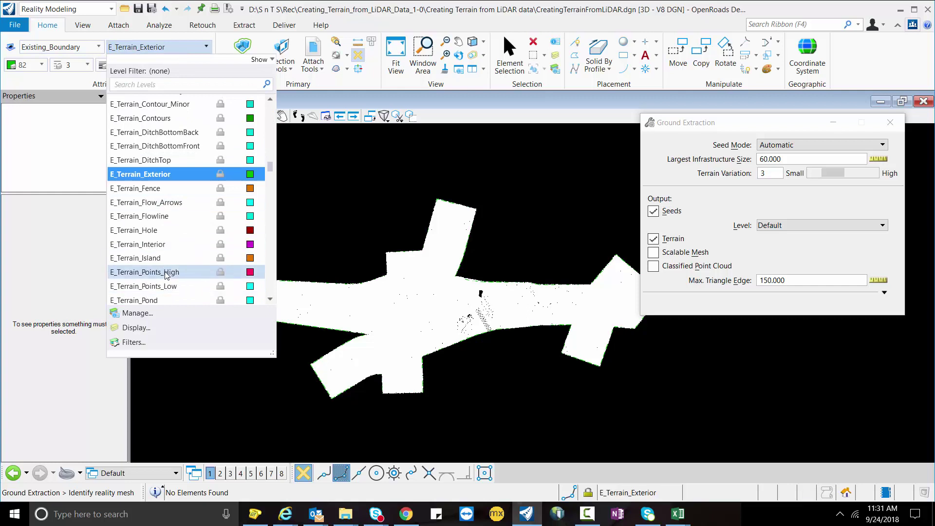
pyautogui.click(166, 273)
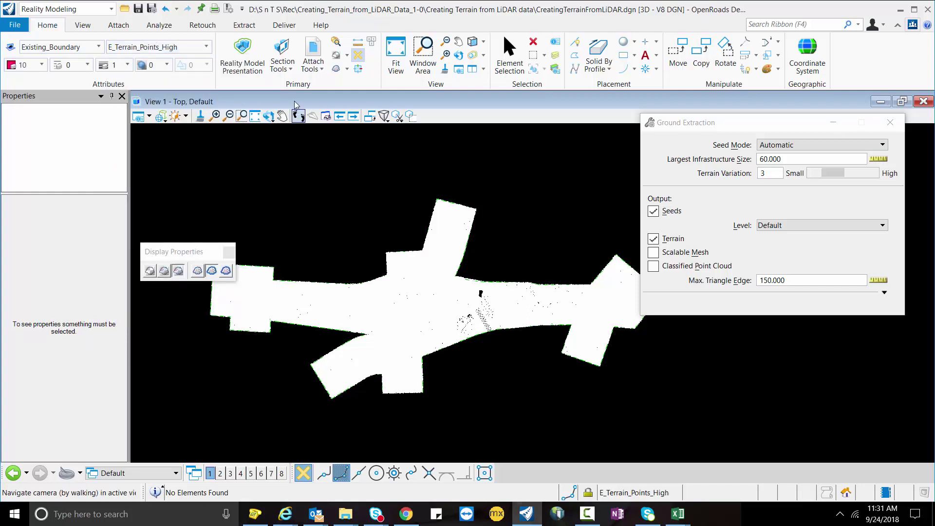
pyautogui.click(125, 64)
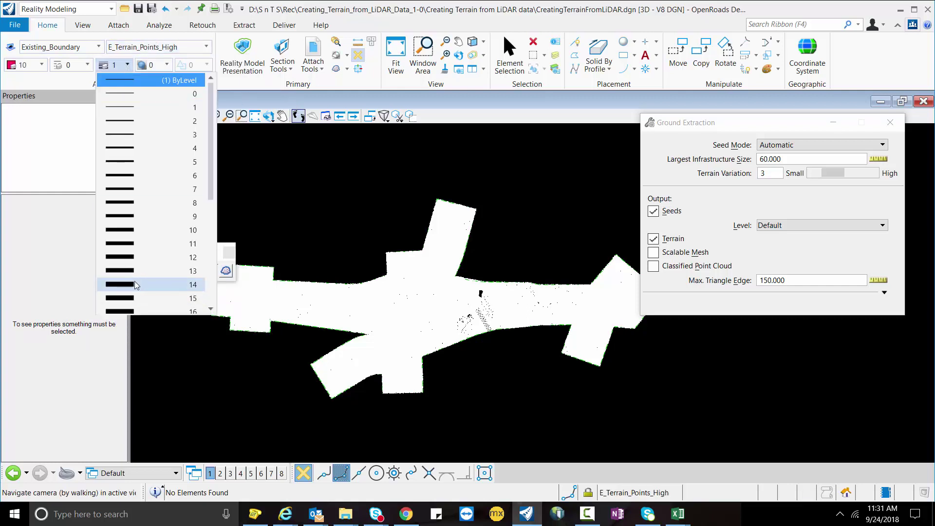
pyautogui.click(131, 299)
pyautogui.doubleClick(292, 103)
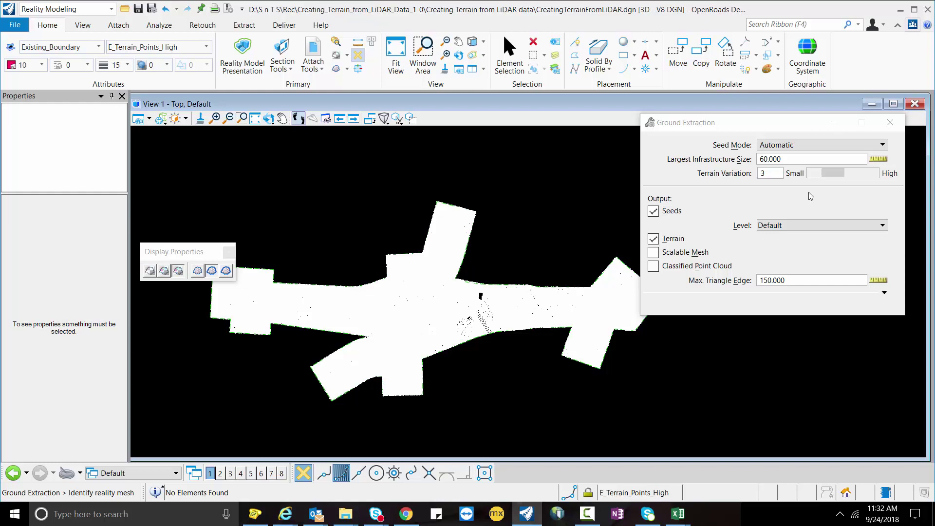
# Place ground extraction seeds on E_Terrain_Points_High and identify Clipped.pod as the source
pyautogui.click(791, 227)
pyautogui.scroll(-10, 823, 293)
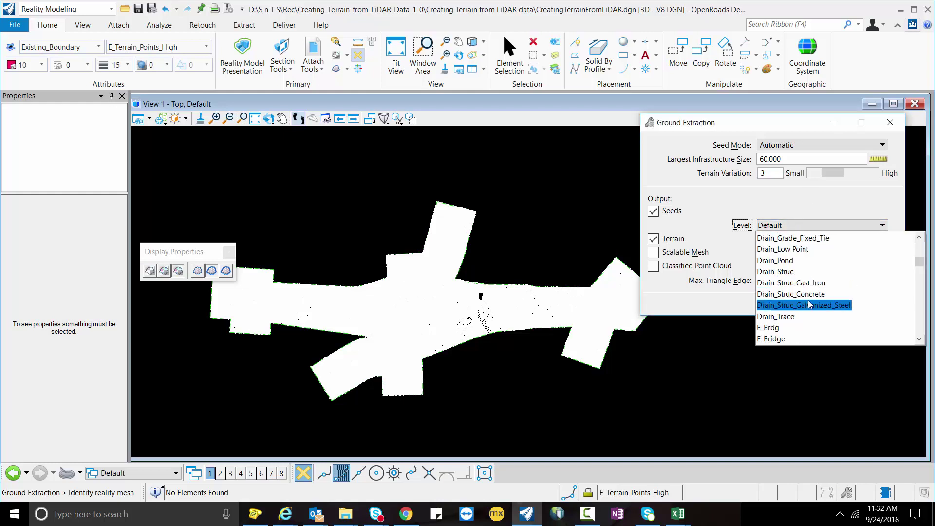
pyautogui.scroll(-4, 823, 310)
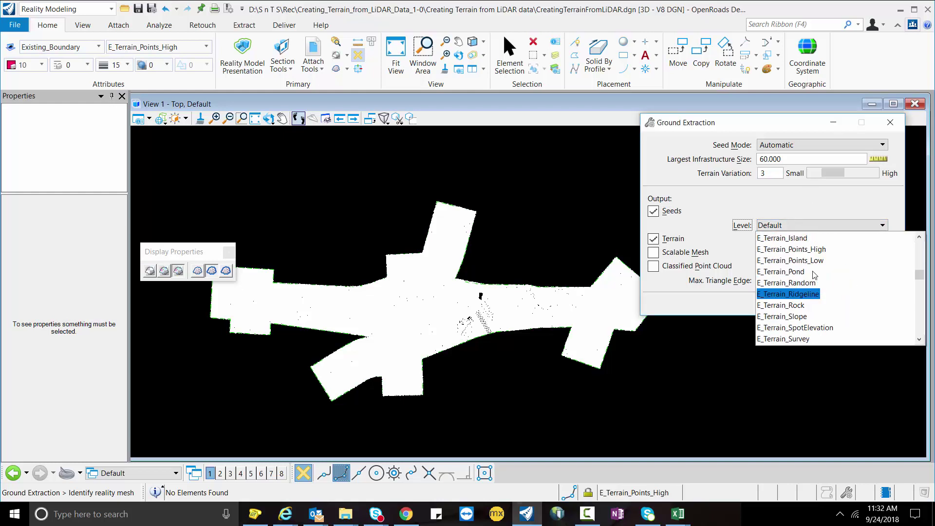
pyautogui.click(812, 252)
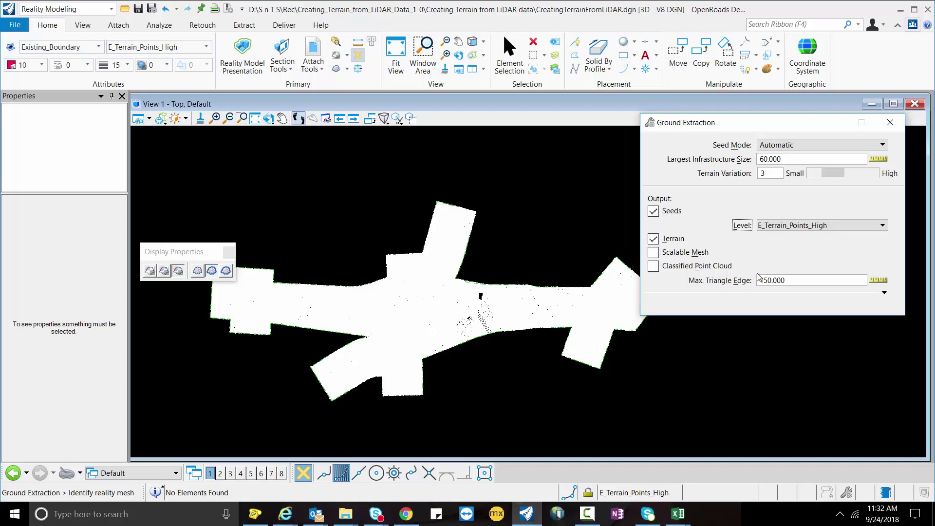
pyautogui.scroll(2, 246, 328)
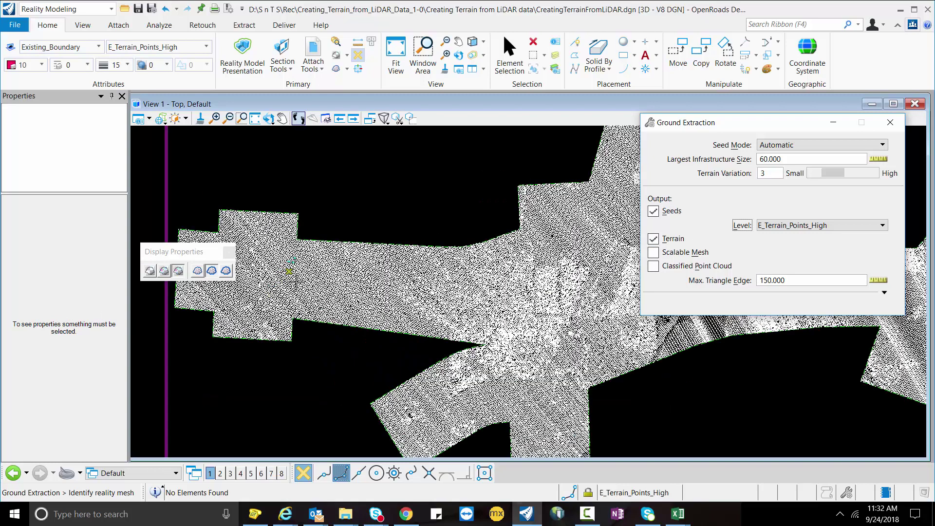
pyautogui.scroll(-1, 290, 300)
pyautogui.click(341, 291)
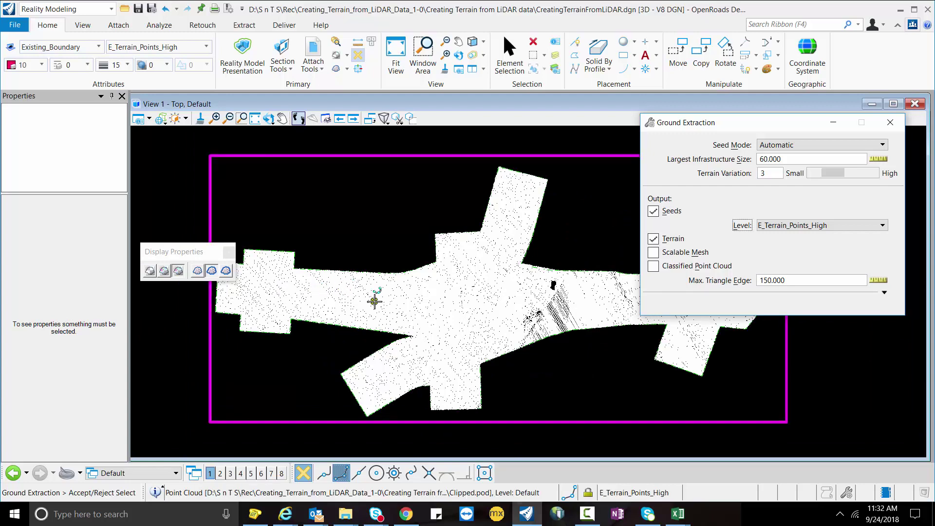
# Accept the point cloud and save the extraction as Clipped.tin and Clipped.stm
pyautogui.click(452, 319)
pyautogui.click(453, 319)
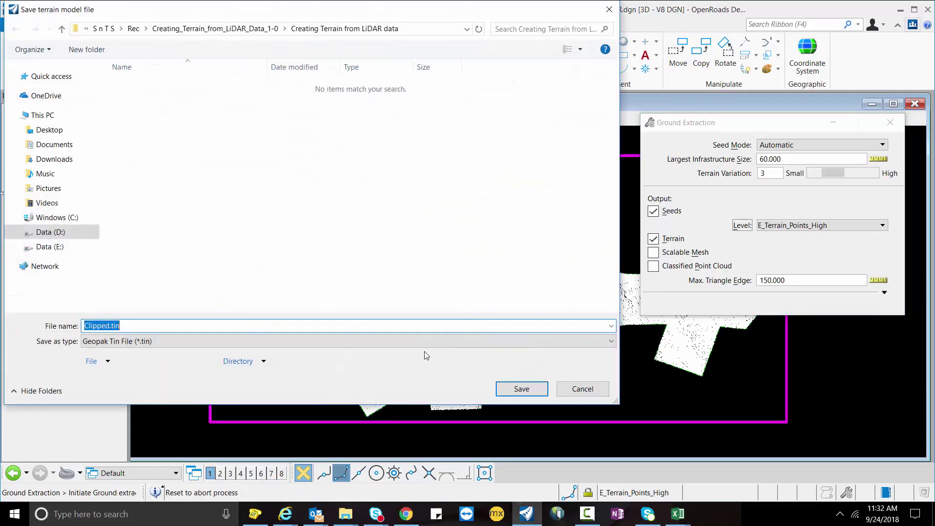
pyautogui.click(537, 389)
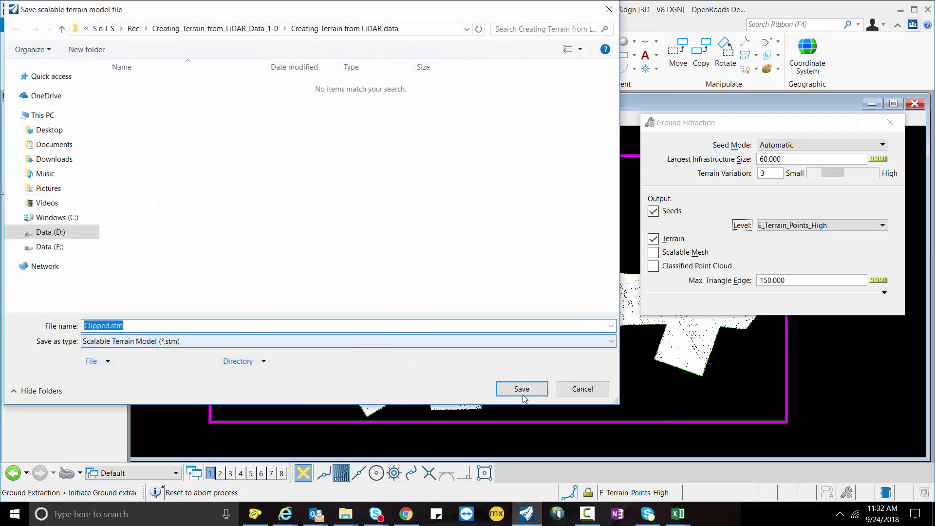
pyautogui.click(525, 392)
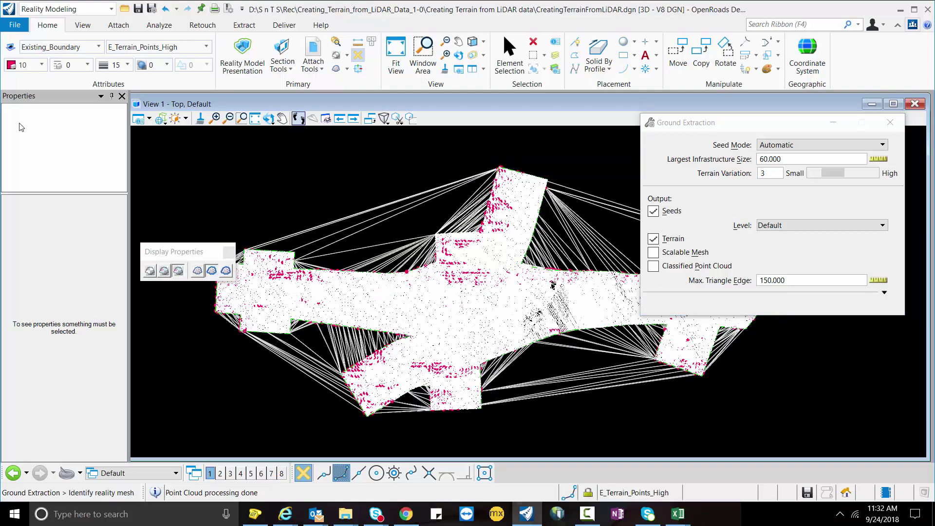
# Close Display Properties and switch to Element Selection to inspect the finished terrain
pyautogui.click(229, 253)
pyautogui.scroll(4, 360, 285)
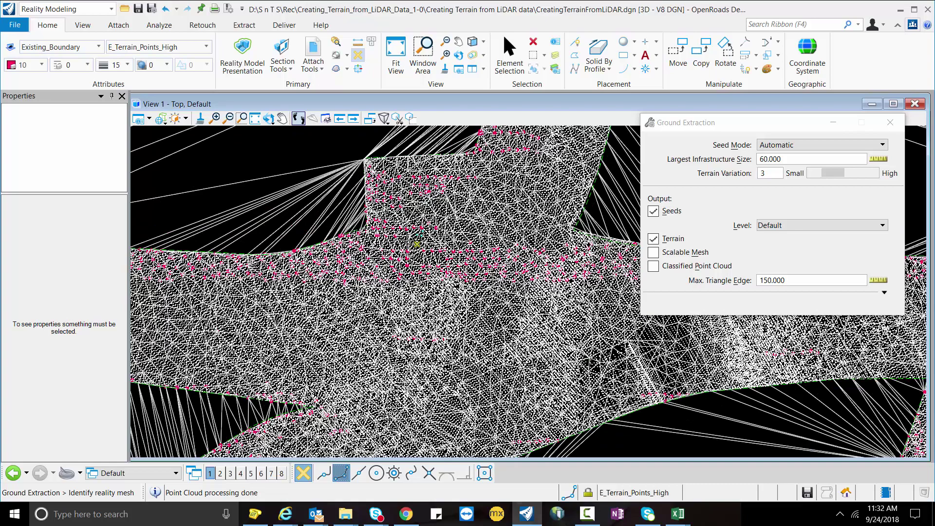
pyautogui.scroll(-5, 407, 244)
pyautogui.scroll(-1, 395, 281)
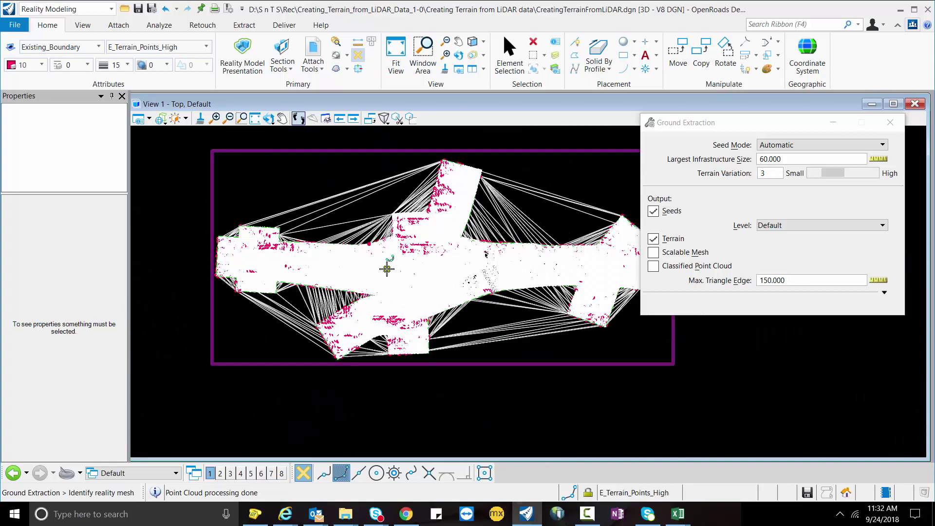
pyautogui.scroll(3, 387, 278)
pyautogui.scroll(-2, 391, 273)
pyautogui.scroll(2, 392, 271)
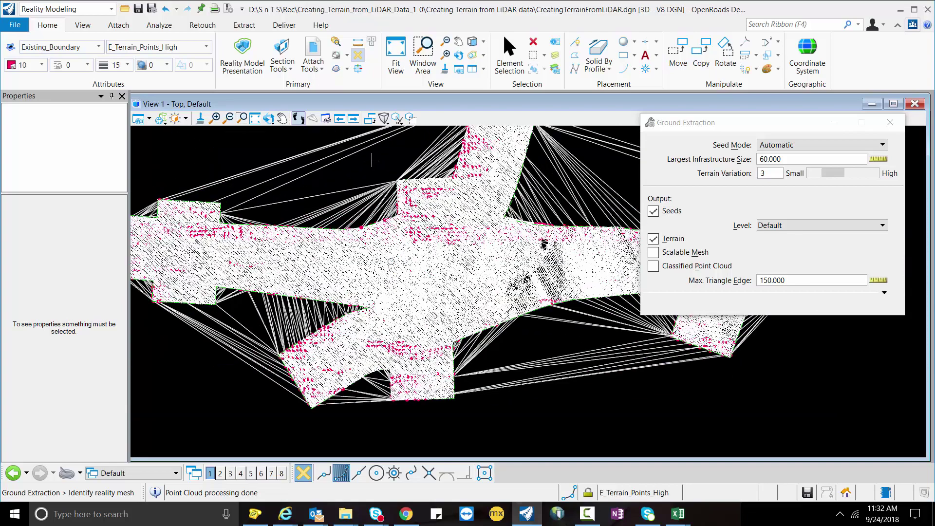
pyautogui.click(510, 56)
pyautogui.scroll(-3, 418, 263)
pyautogui.scroll(4, 302, 224)
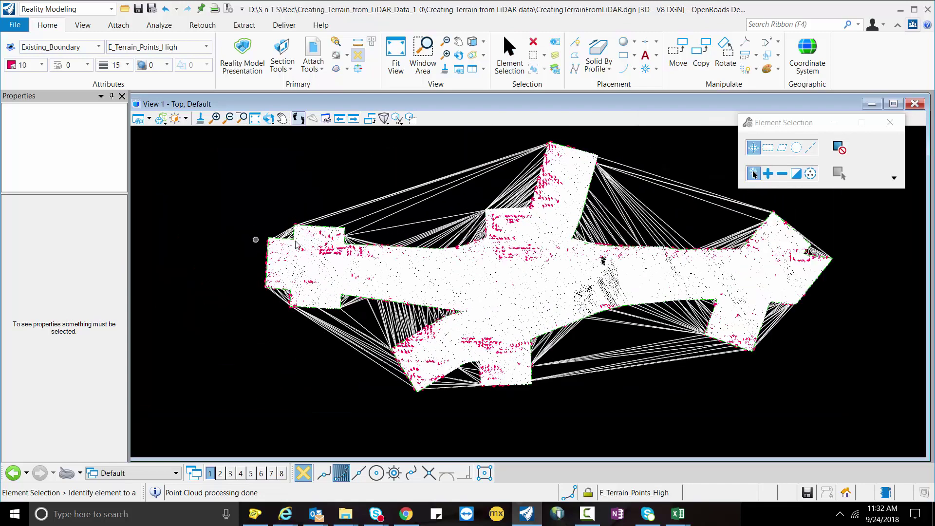
# Trim the scalable terrain by Max Edge Length, setting the length to 150'
pyautogui.click(322, 198)
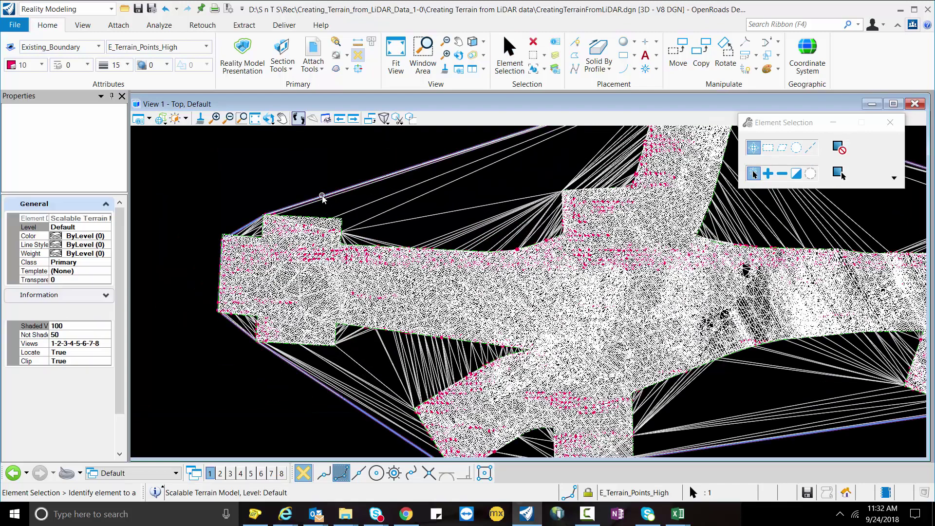
pyautogui.scroll(-2, 77, 404)
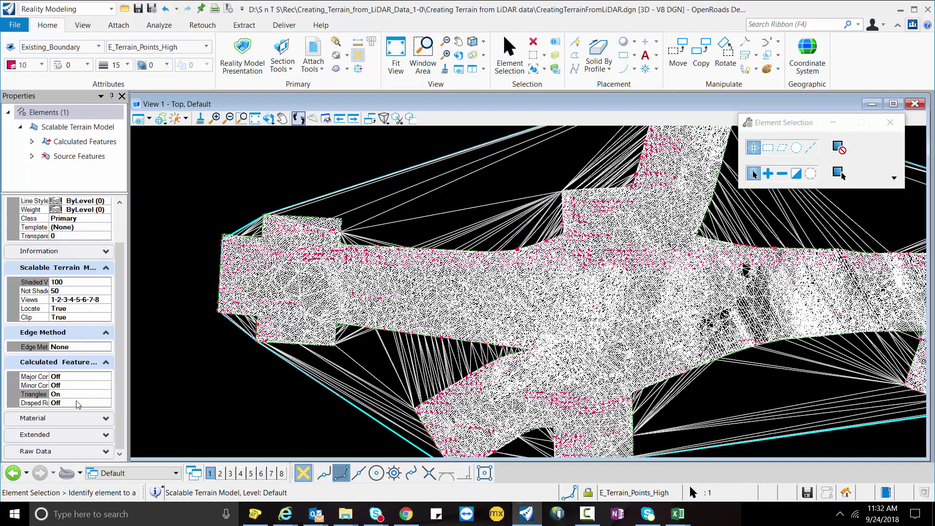
pyautogui.moveTo(49, 375); pyautogui.dragTo(72, 375)
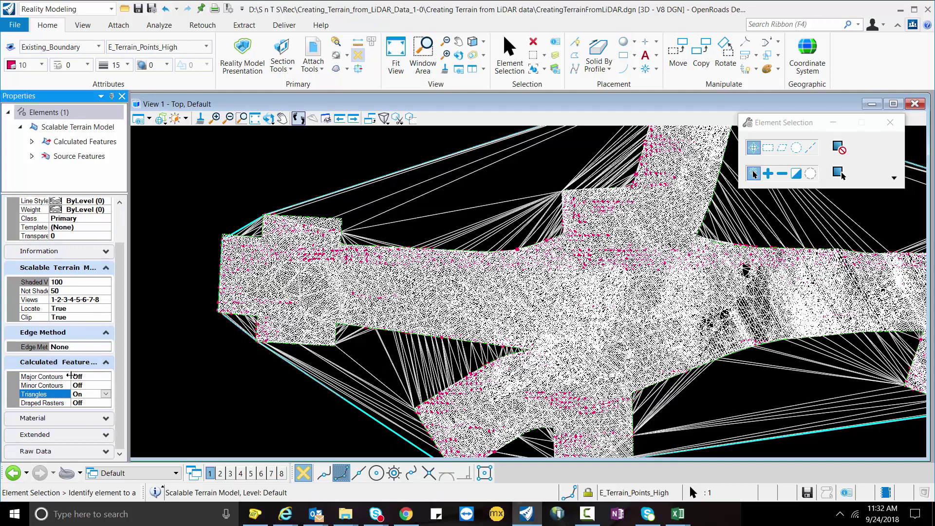
pyautogui.click(87, 347)
pyautogui.click(106, 347)
pyautogui.click(60, 373)
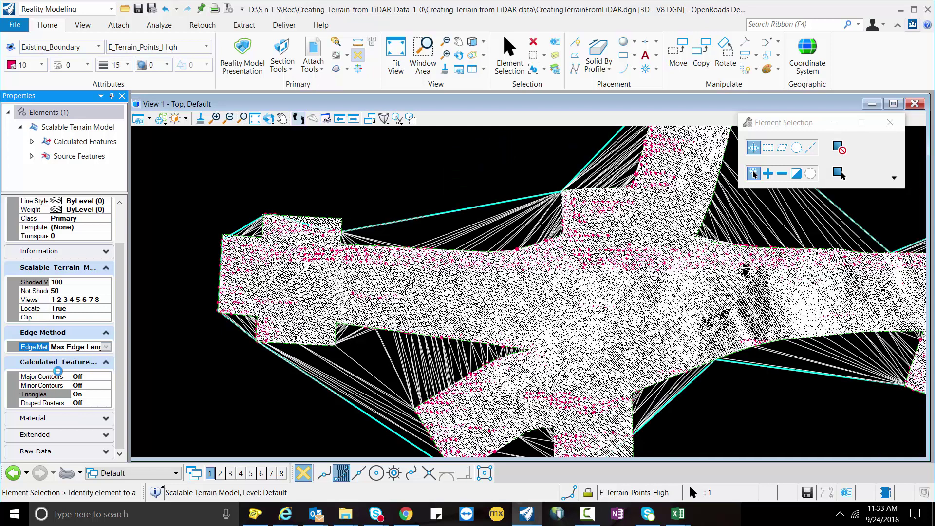
pyautogui.click(84, 356)
pyautogui.doubleClick(83, 356)
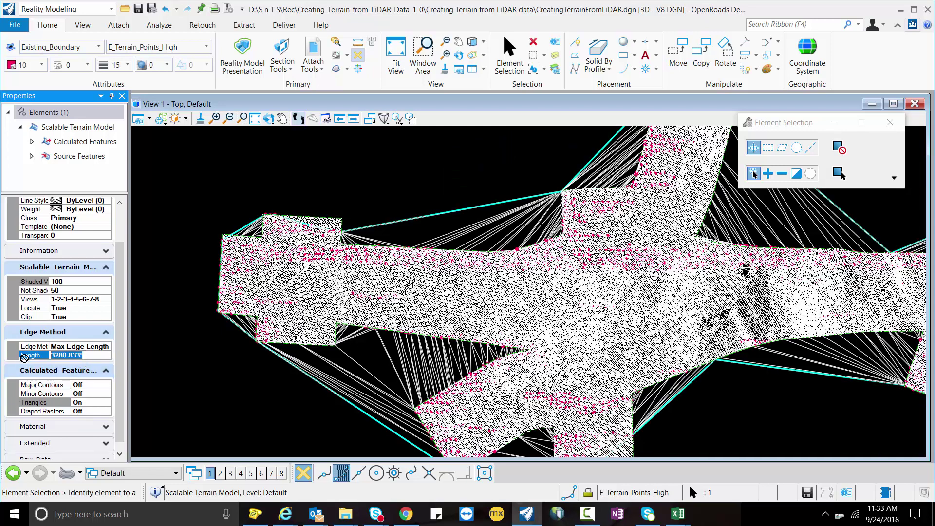
pyautogui.write('150')
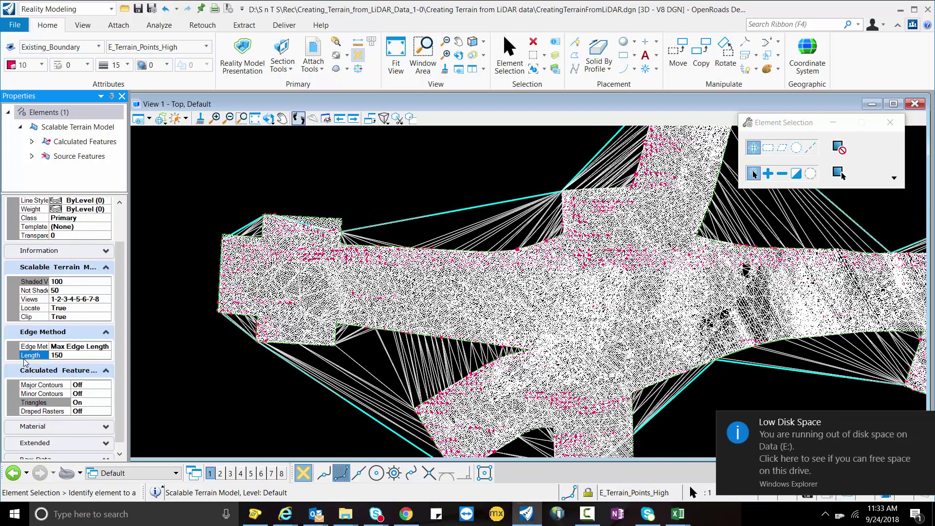
pyautogui.press('Return')
# Hide the scalable terrain's triangles and turn on its major and minor contours
pyautogui.click(98, 403)
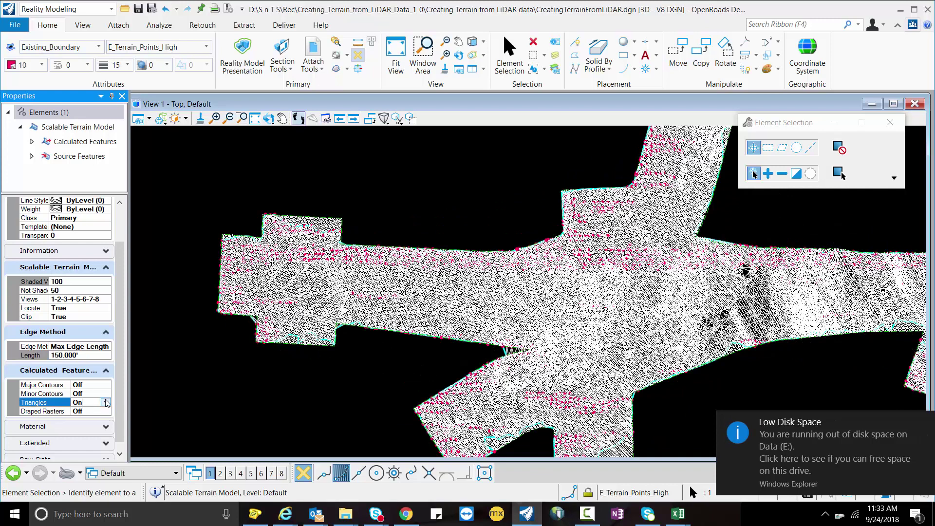
pyautogui.click(96, 402)
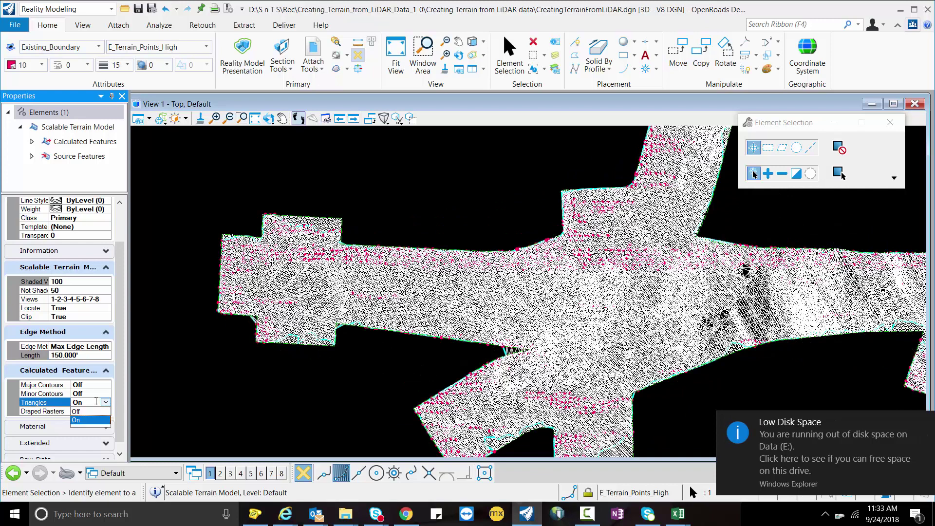
pyautogui.click(78, 412)
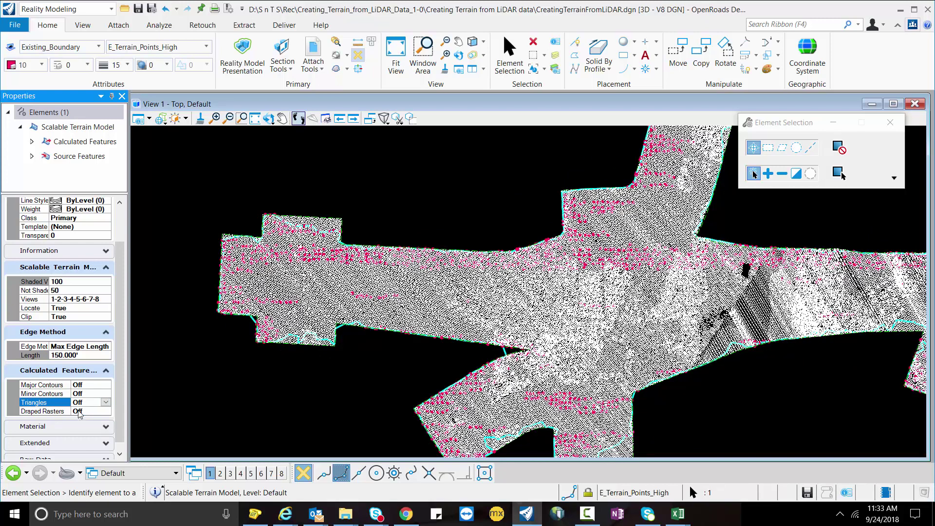
pyautogui.click(100, 387)
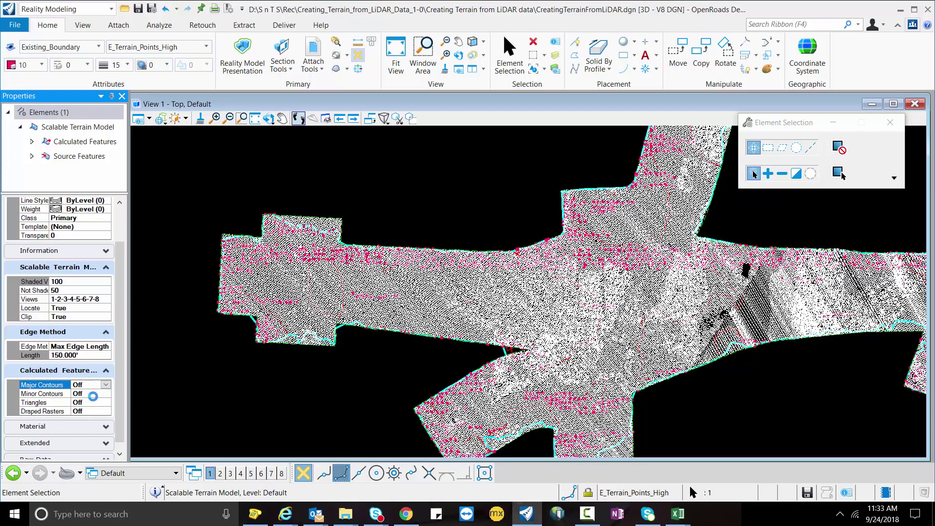
pyautogui.click(91, 394)
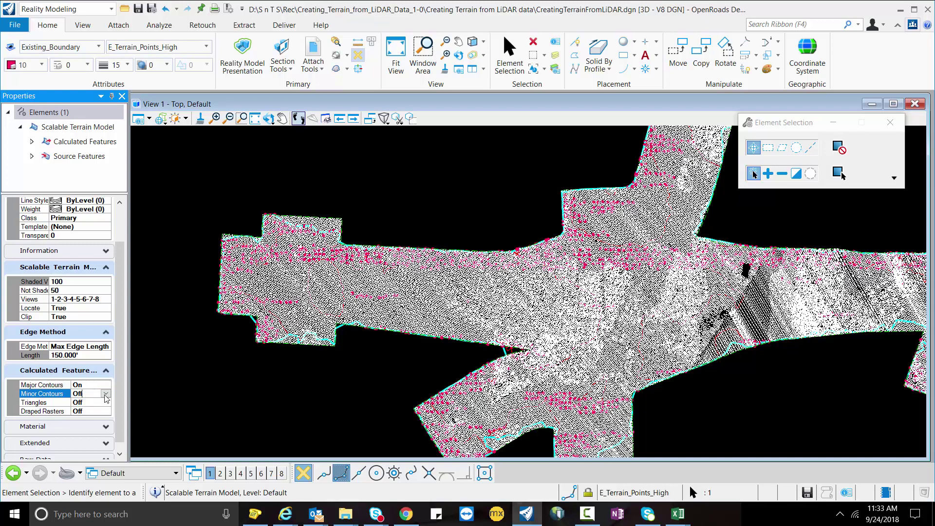
pyautogui.click(105, 394)
pyautogui.click(85, 413)
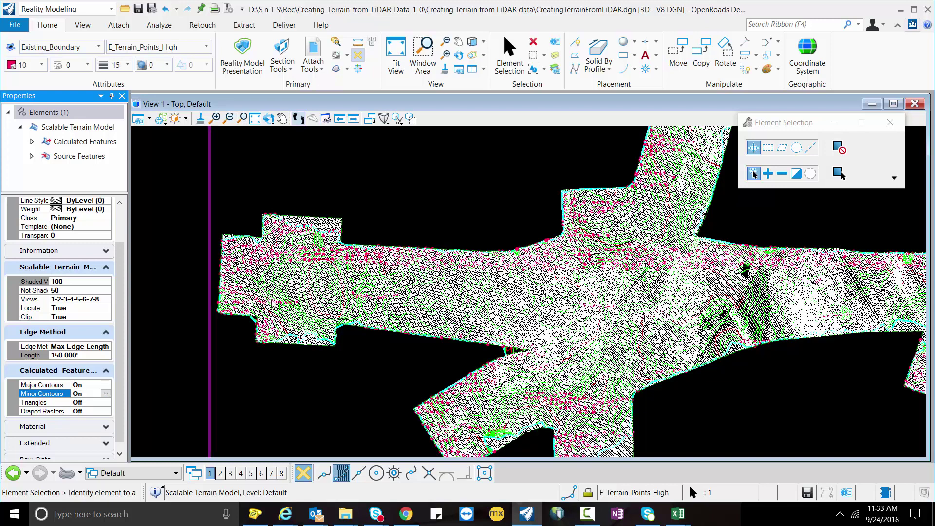
pyautogui.scroll(-1, 275, 302)
pyautogui.scroll(4, 560, 331)
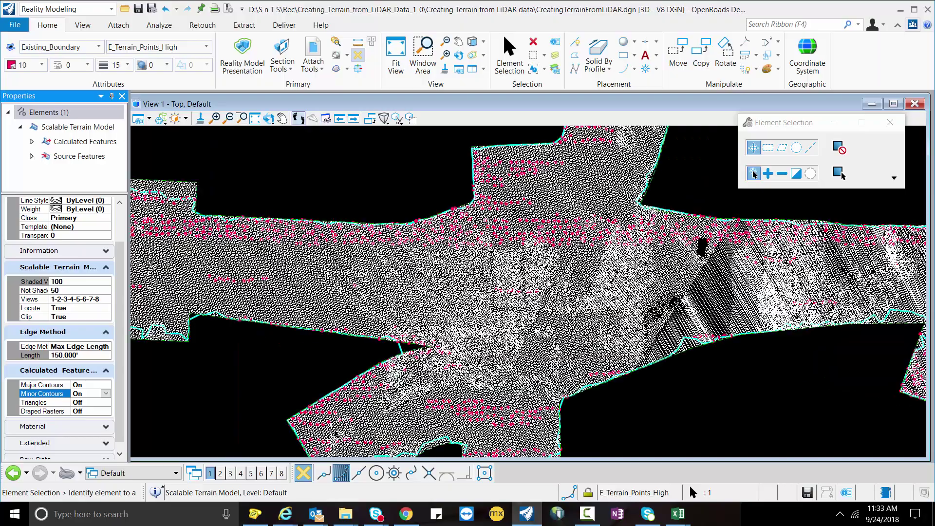
pyautogui.scroll(-4, 507, 331)
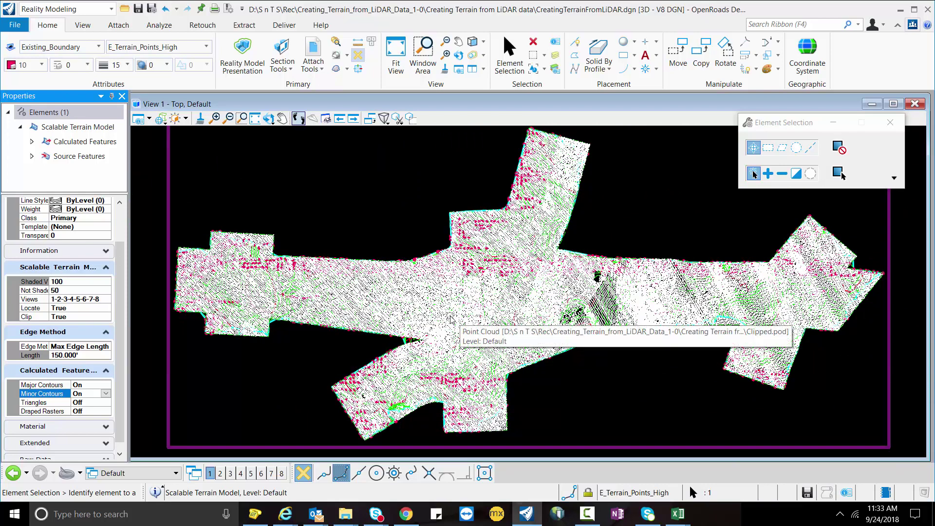
pyautogui.click(61, 9)
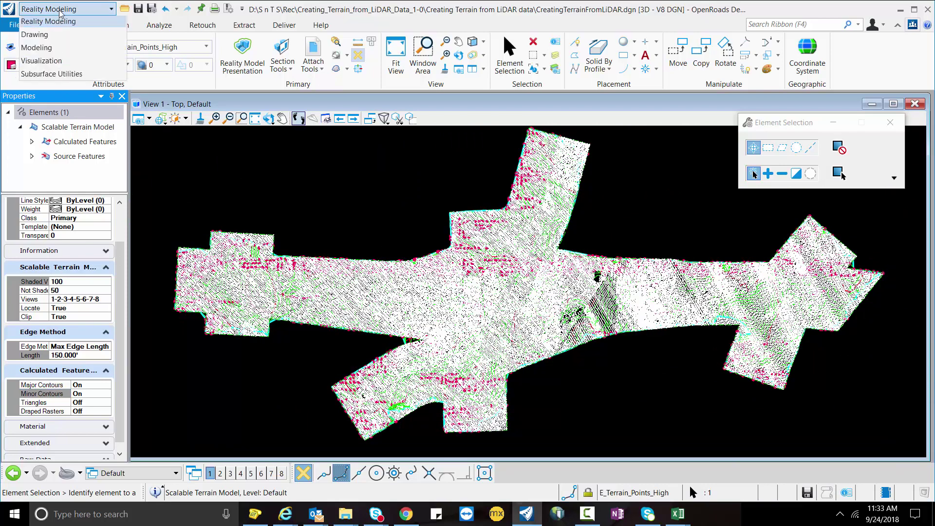
# In the OpenRoads Modeling workflow, choose Clipped.tin from the LiDAR project folder for terrain import
pyautogui.click(58, 23)
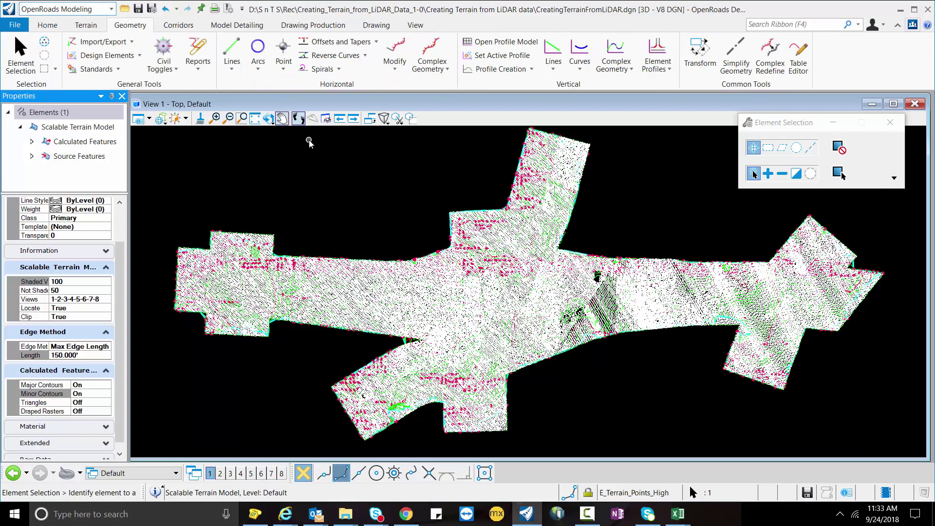
pyautogui.click(83, 26)
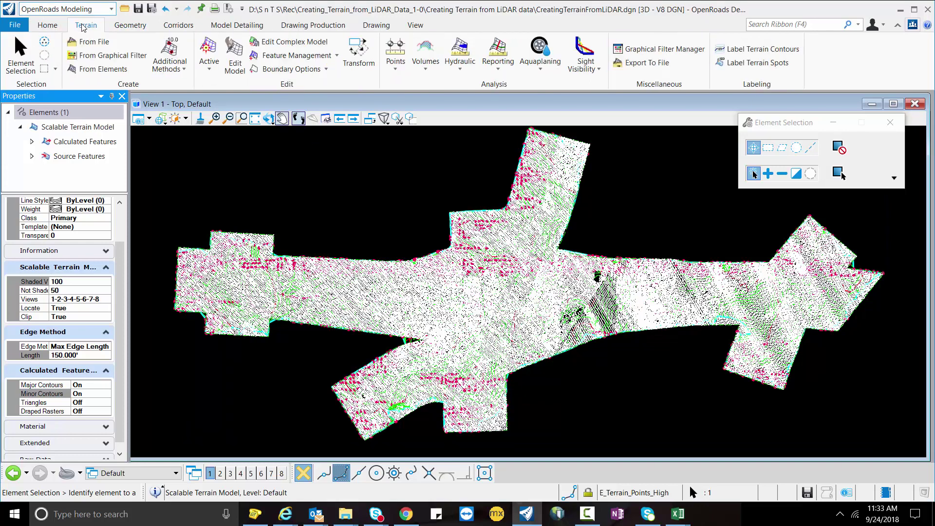
pyautogui.click(105, 43)
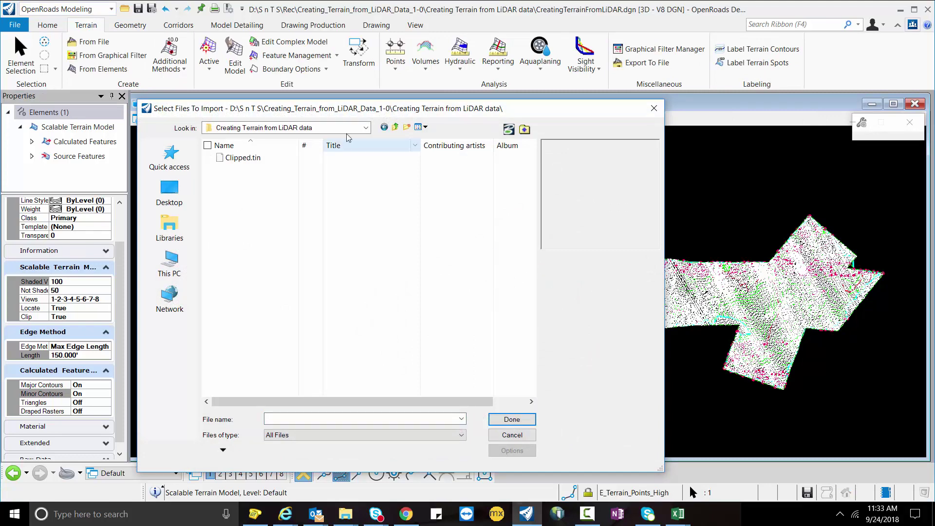
pyautogui.click(292, 128)
pyautogui.click(253, 207)
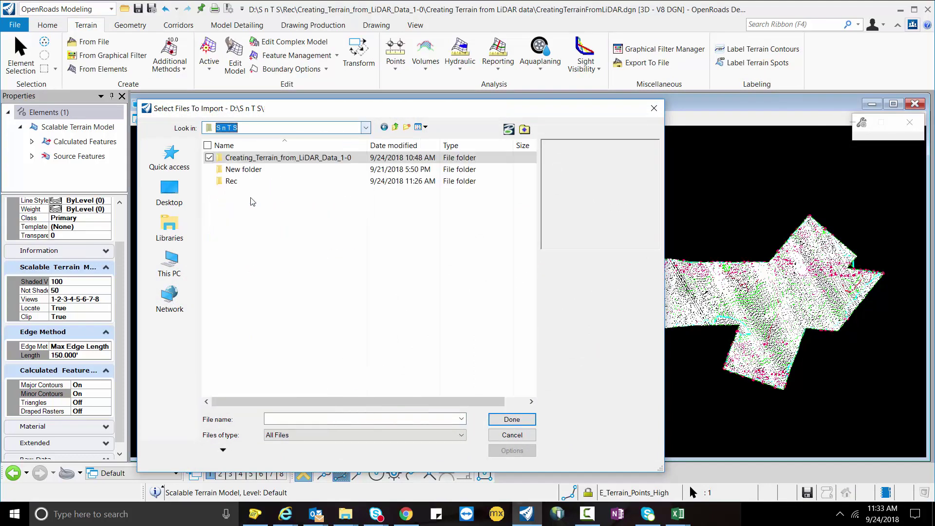
pyautogui.doubleClick(233, 178)
pyautogui.doubleClick(247, 163)
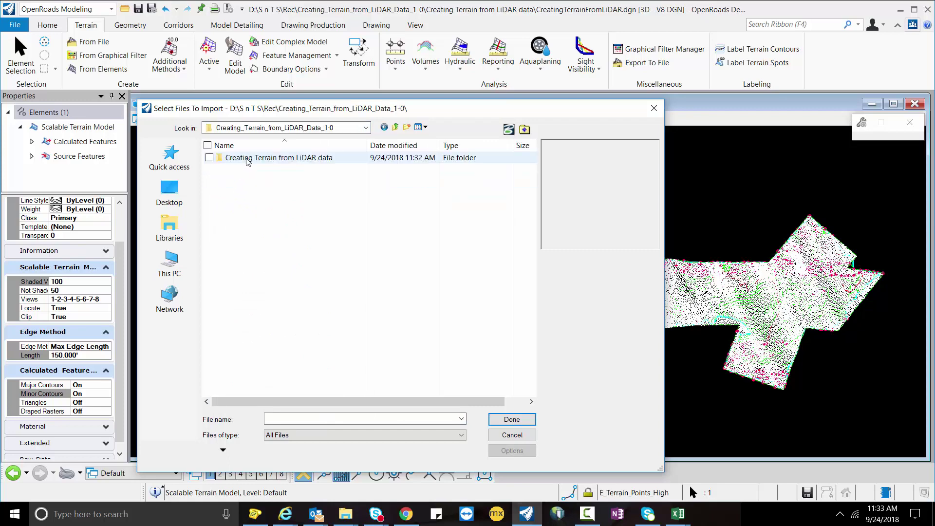
pyautogui.doubleClick(247, 162)
pyautogui.click(247, 162)
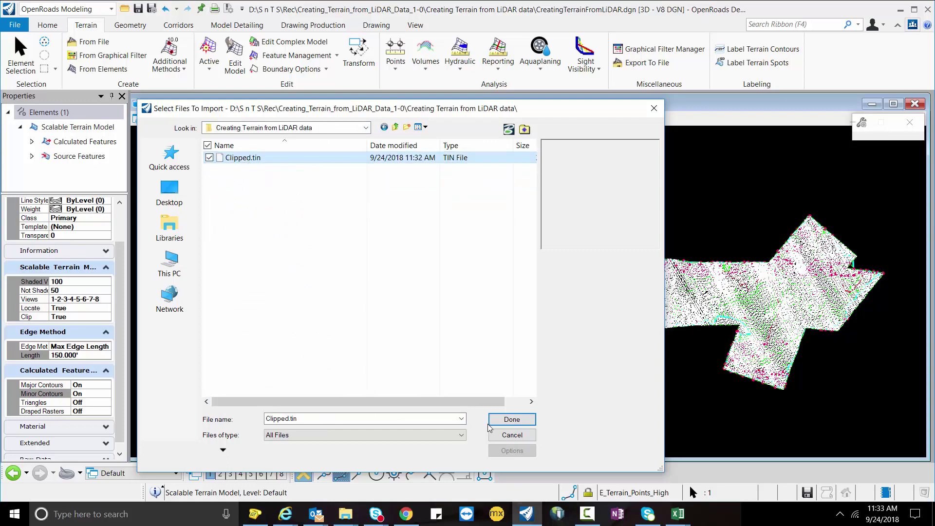
pyautogui.click(506, 424)
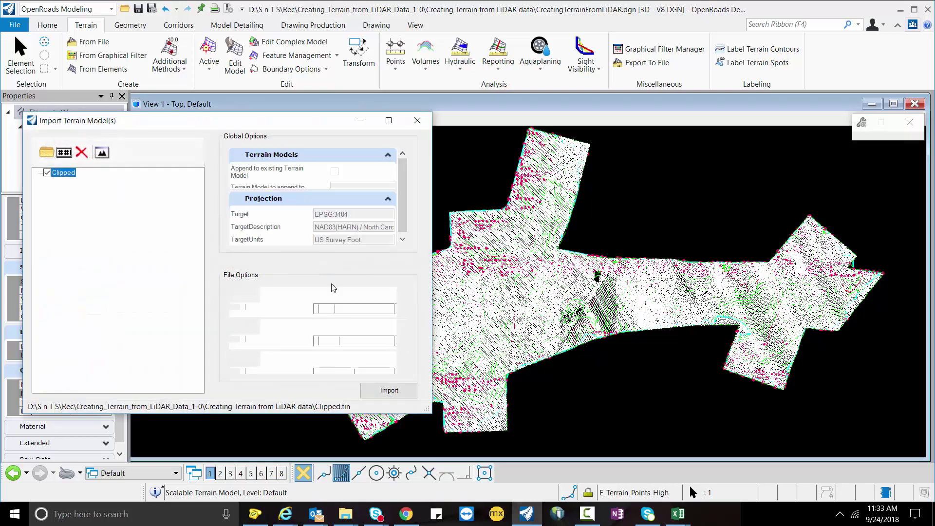
# Import Clipped.tin as terrain only with the existing feature definition
pyautogui.scroll(-2, 348, 312)
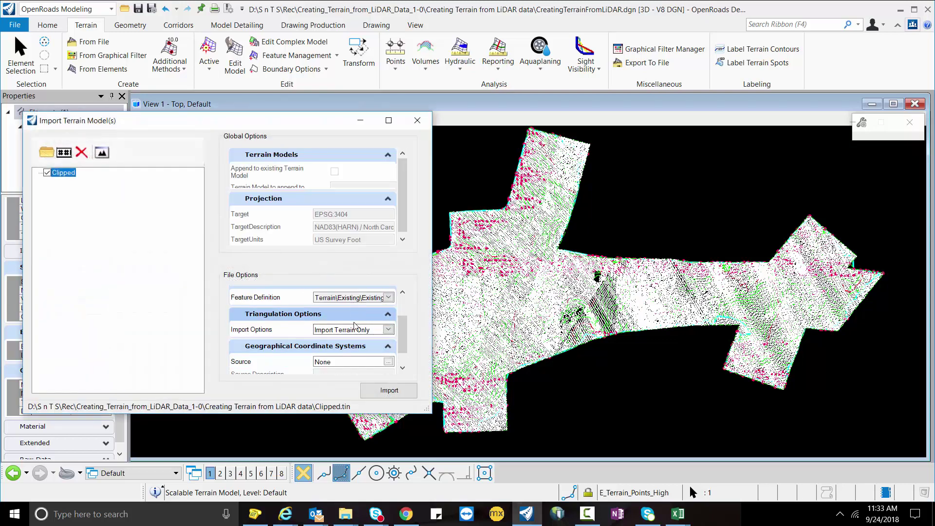
pyautogui.scroll(-1, 355, 325)
pyautogui.scroll(2, 344, 320)
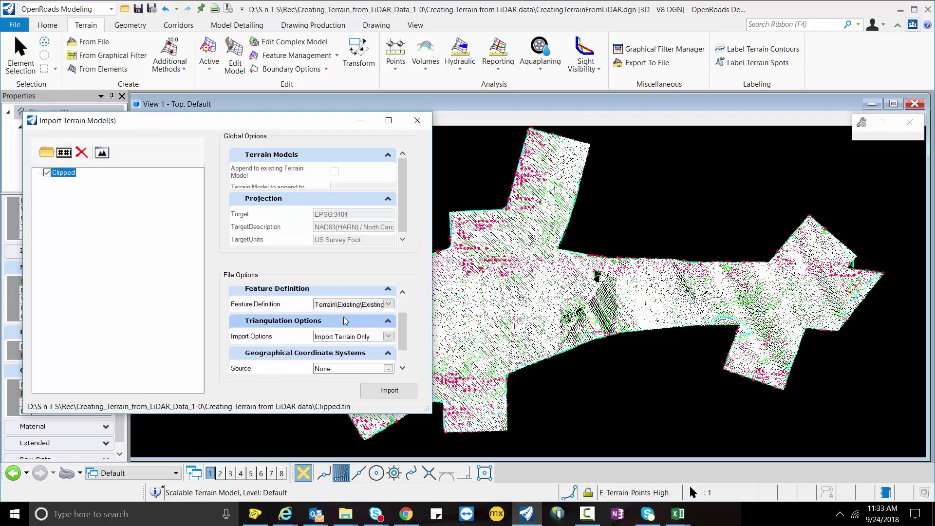
pyautogui.click(389, 390)
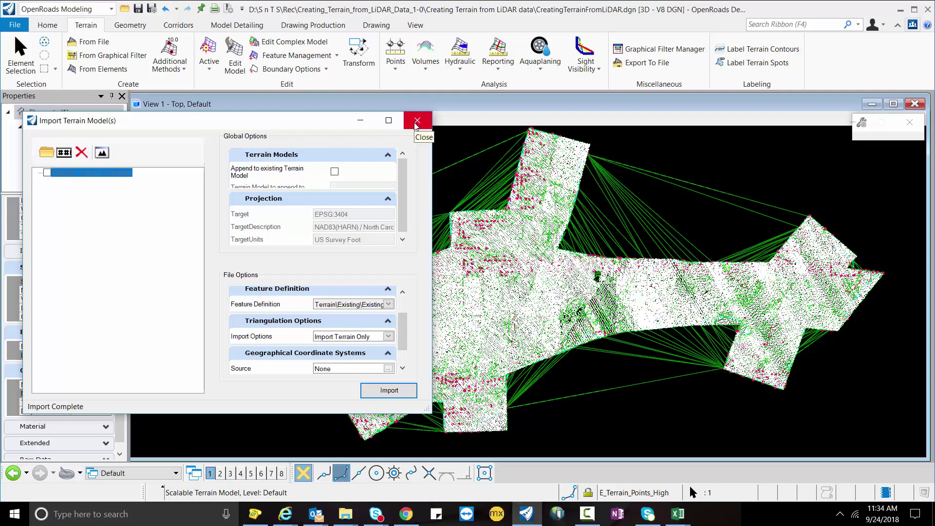
# Close the terrain import dialog and switch to the Reality Modeling workflow
pyautogui.click(416, 123)
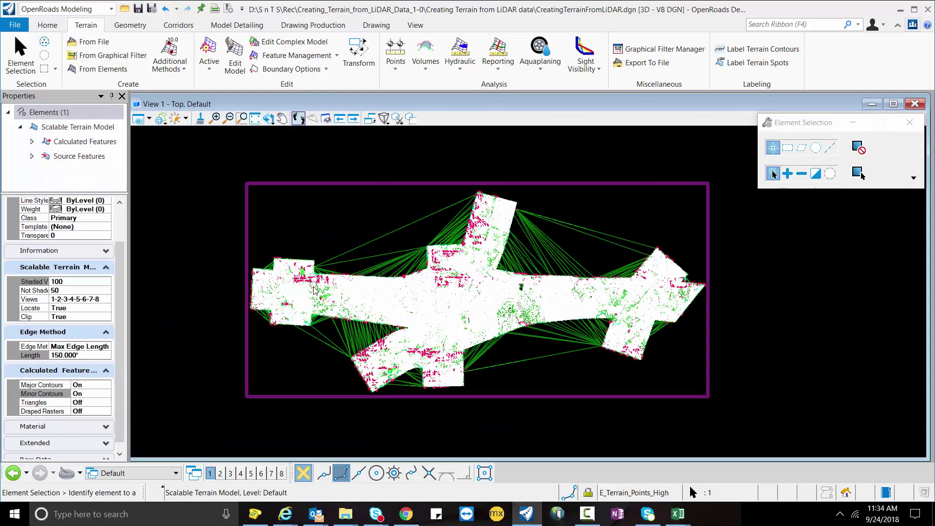
pyautogui.click(63, 9)
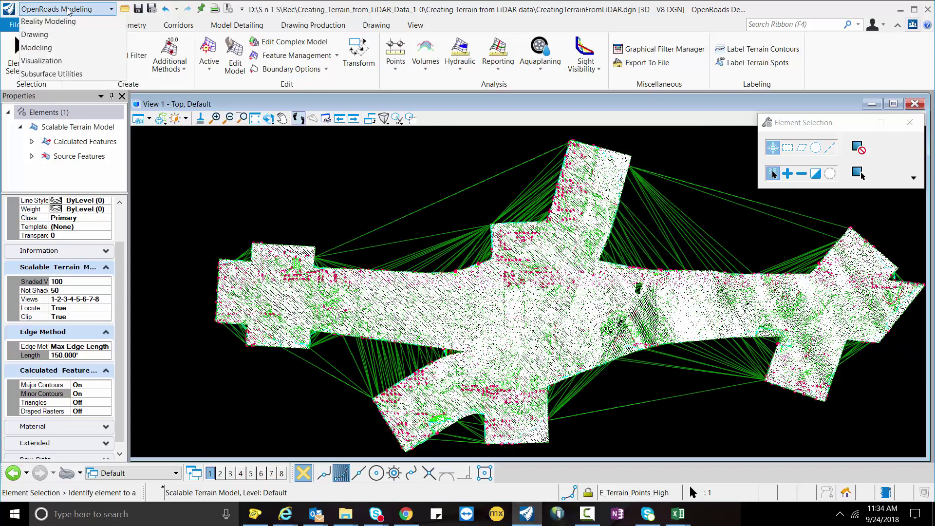
pyautogui.click(67, 77)
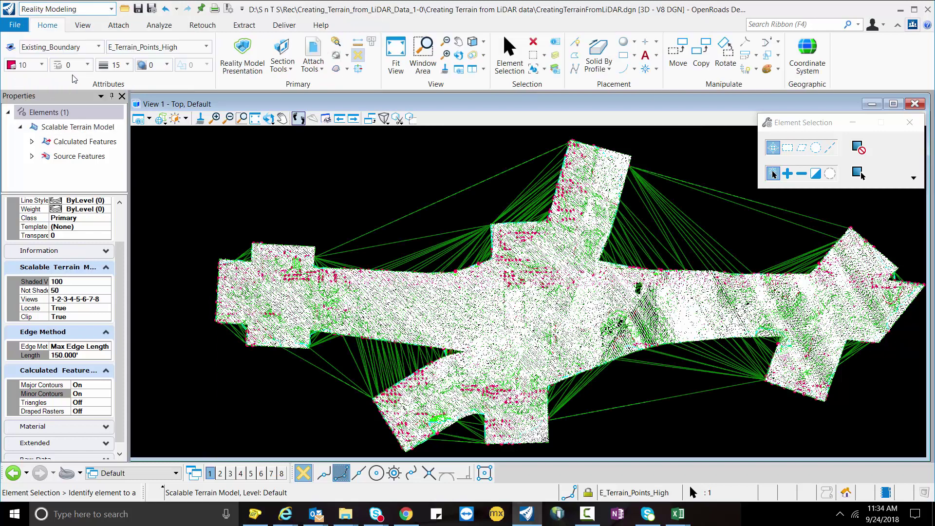
# Turn off the Clipped.pod point cloud in views 1-8 via the Point Clouds manager
pyautogui.click(121, 27)
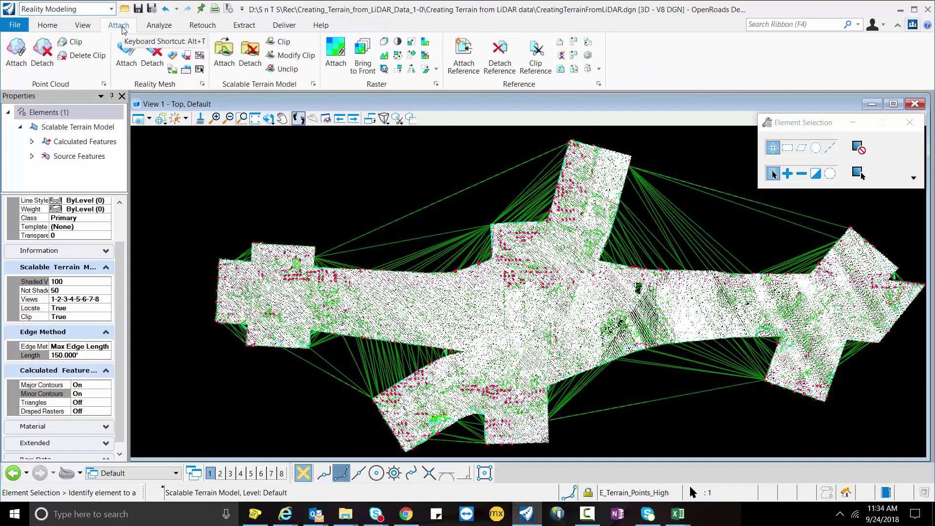
pyautogui.click(103, 84)
pyautogui.click(98, 224)
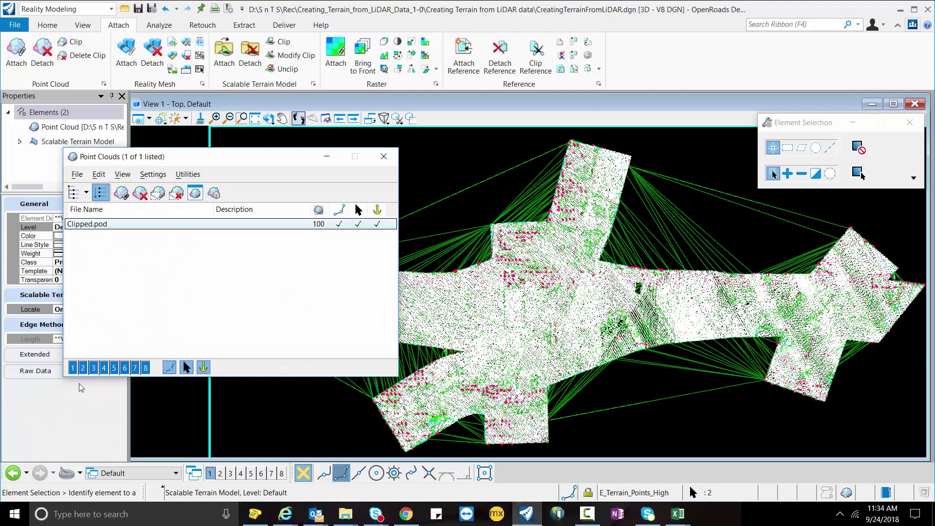
pyautogui.moveTo(113, 370); pyautogui.dragTo(145, 369)
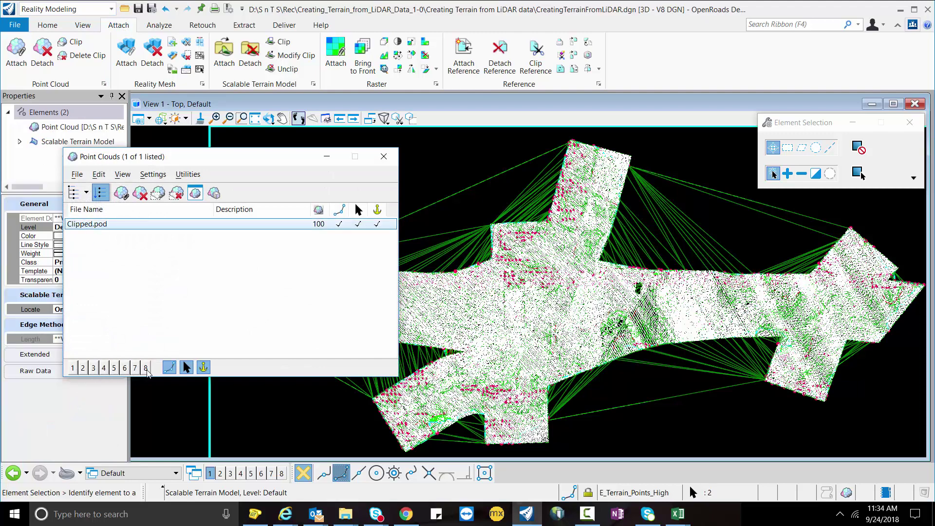
pyautogui.click(384, 156)
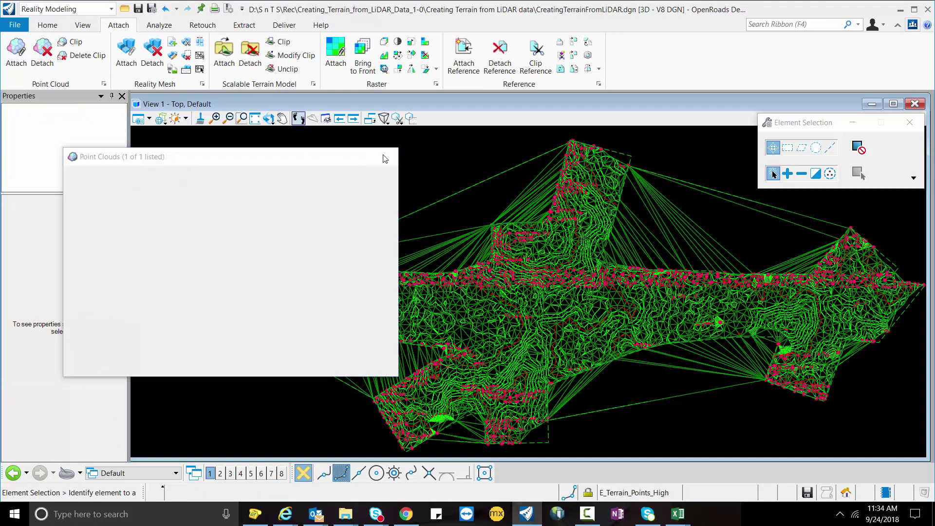
pyautogui.scroll(1, 425, 417)
pyautogui.scroll(-3, 425, 418)
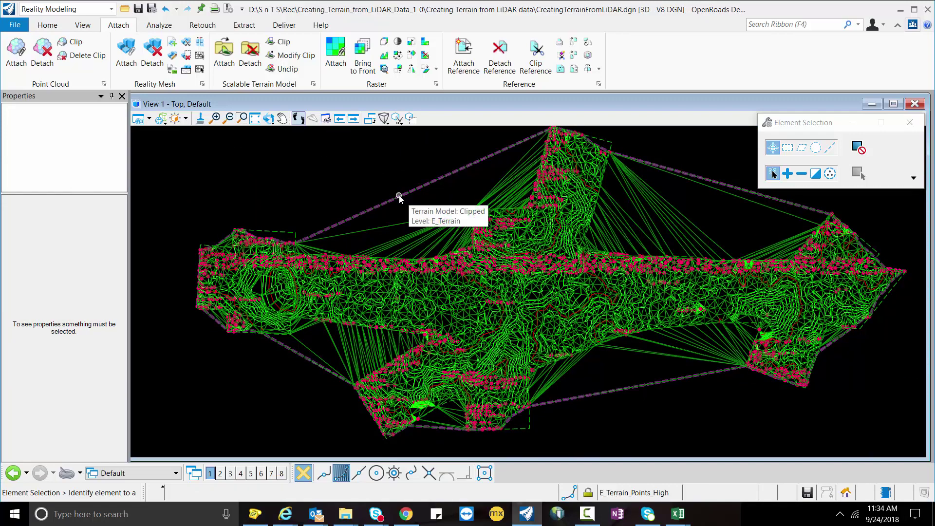
# Give the Clipped terrain a 150' Max Edge Length, keeping its triangles displayed
pyautogui.click(398, 196)
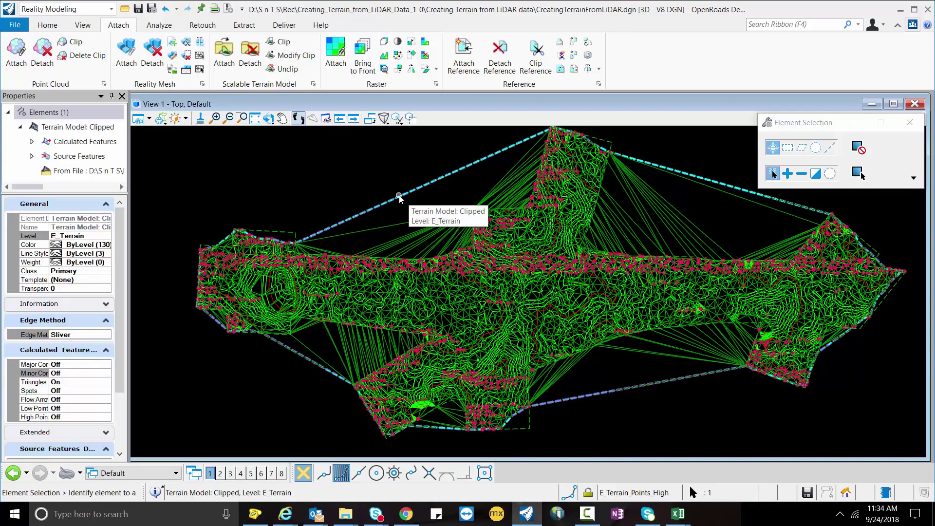
pyautogui.click(99, 337)
pyautogui.click(106, 335)
pyautogui.click(57, 359)
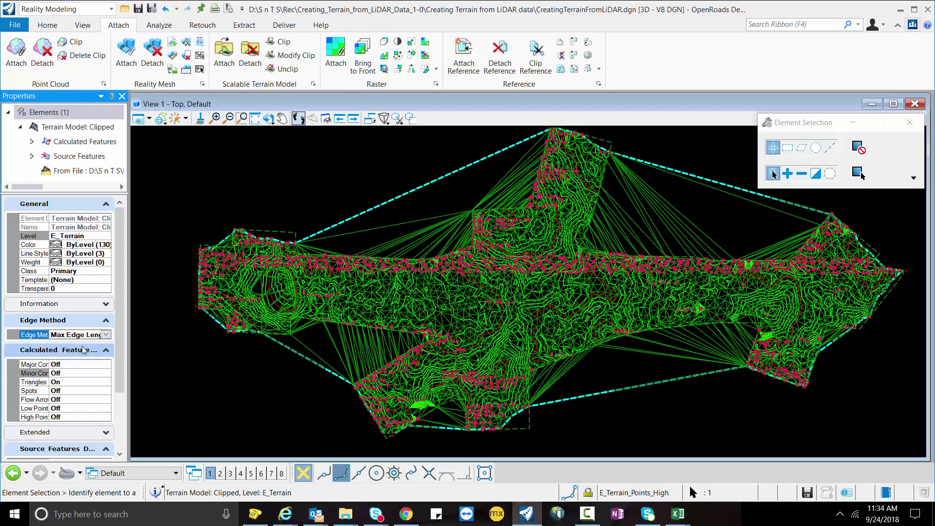
pyautogui.click(86, 384)
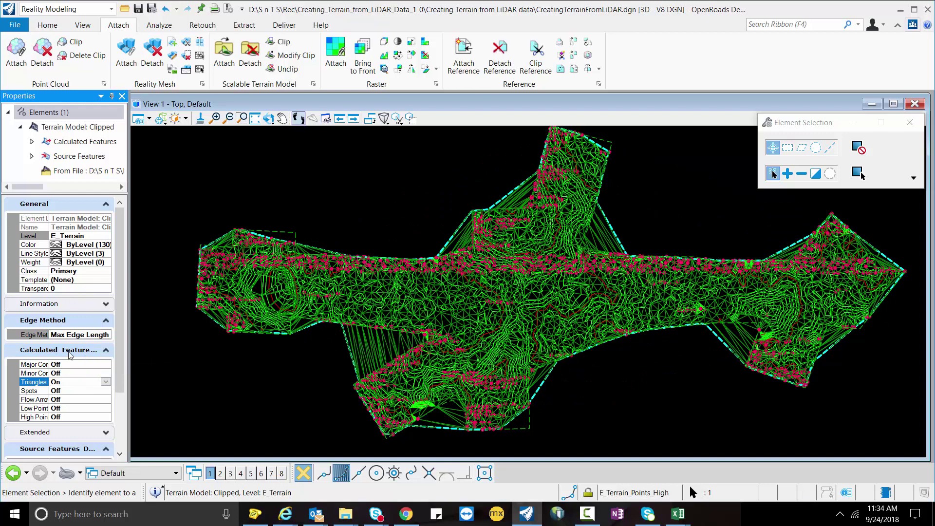
pyautogui.click(105, 381)
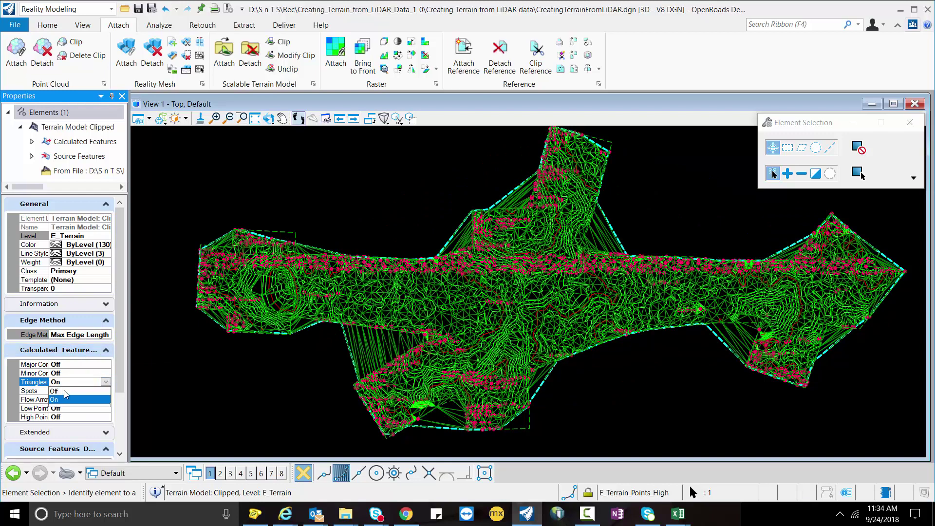
pyautogui.click(78, 394)
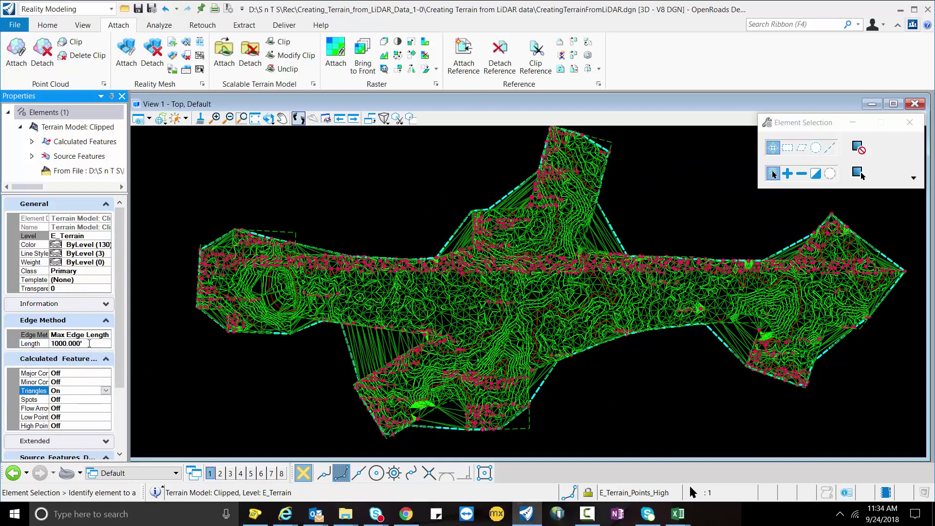
pyautogui.click(63, 344)
pyautogui.write('150')
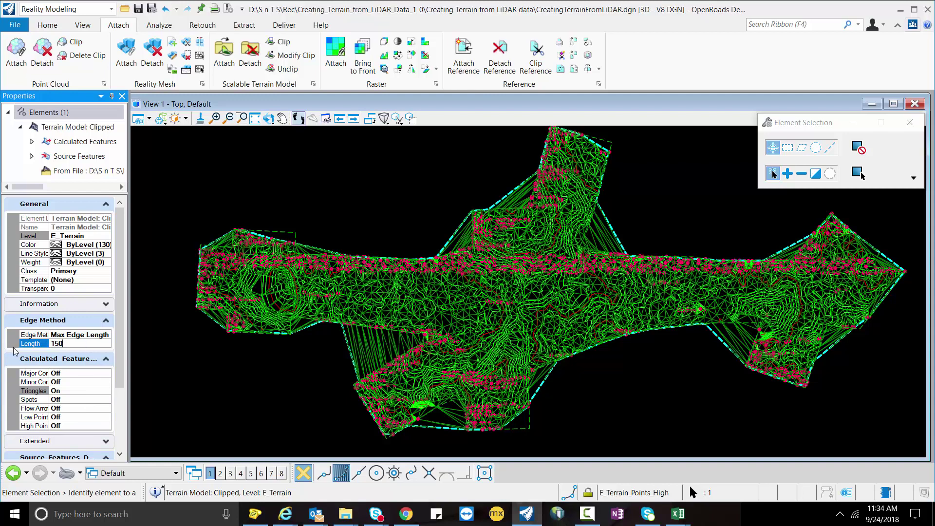
pyautogui.press('Return')
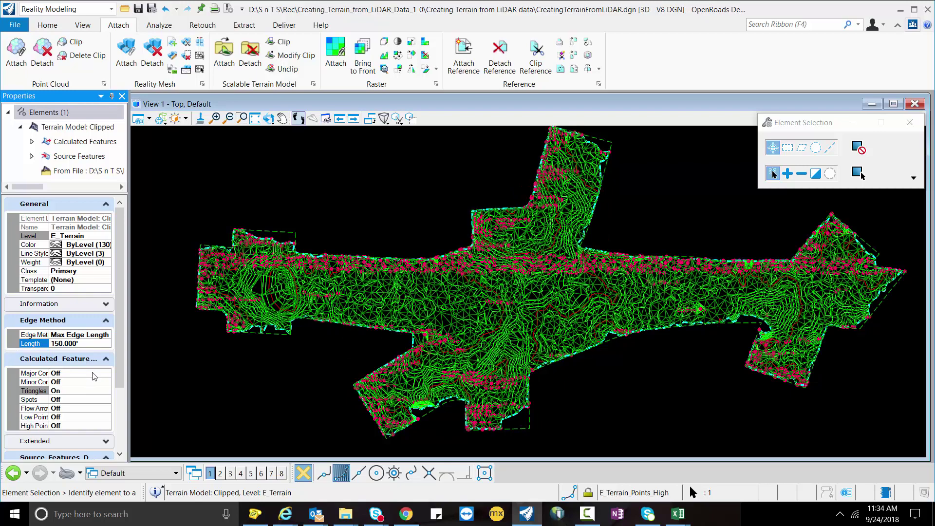
pyautogui.click(325, 208)
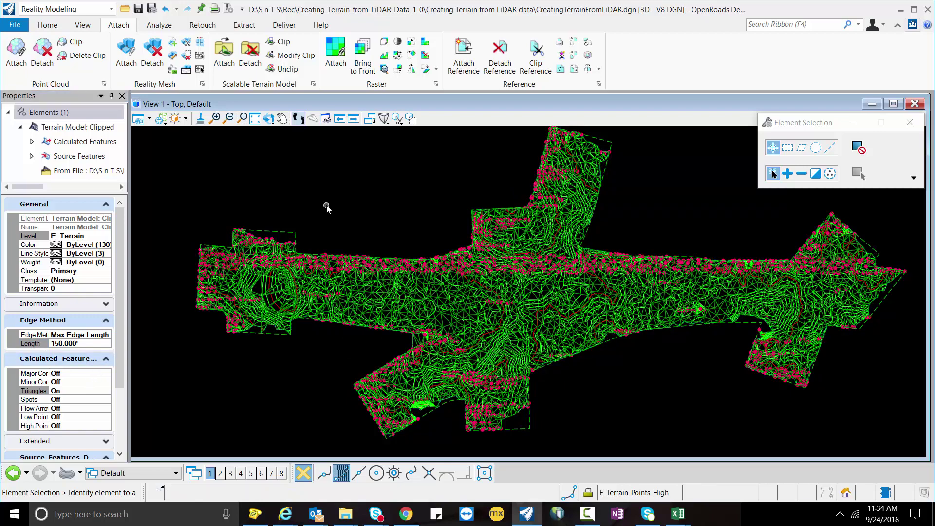
pyautogui.scroll(3, 424, 327)
# Turn off minor and major contours on the scalable terrain model
pyautogui.click(317, 315)
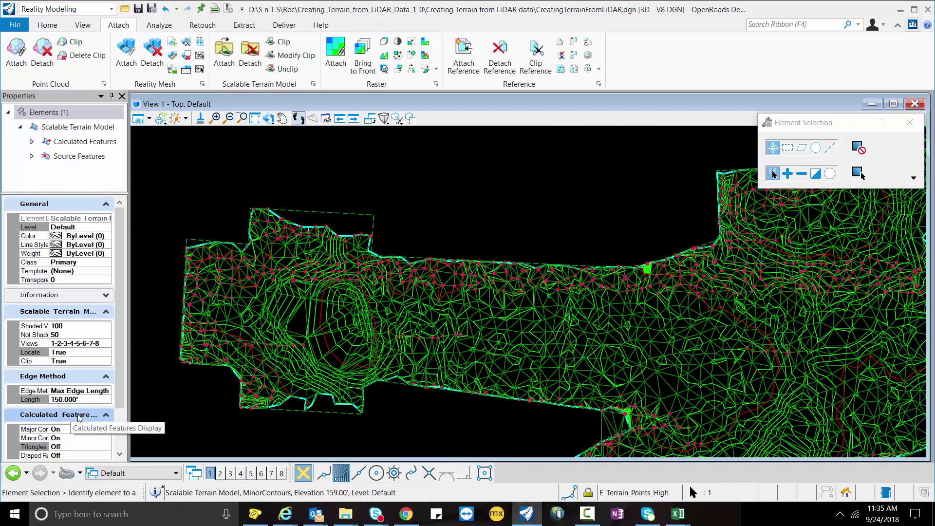
pyautogui.click(89, 438)
pyautogui.click(106, 437)
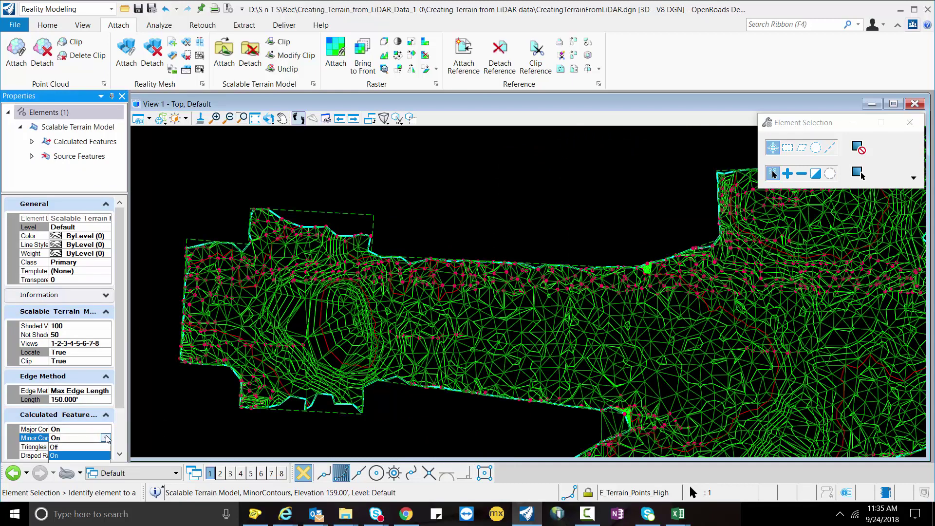
pyautogui.click(67, 447)
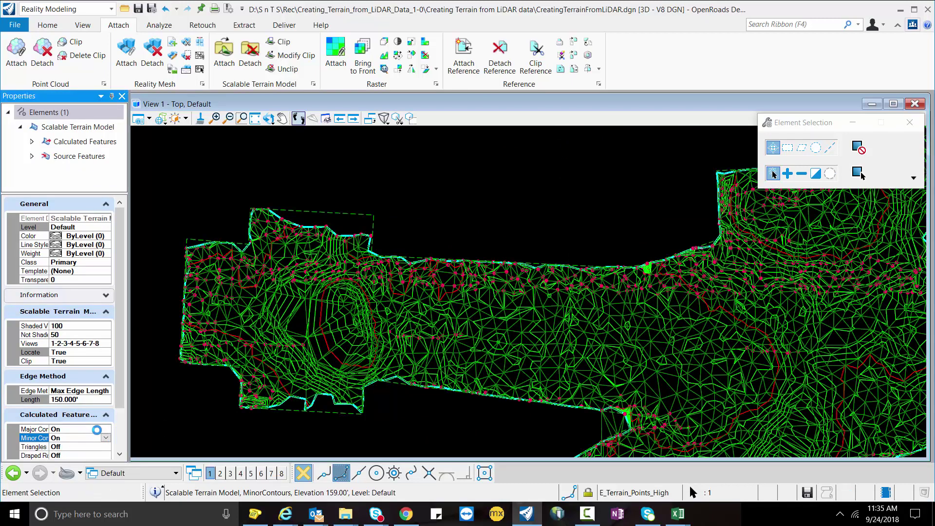
pyautogui.click(93, 429)
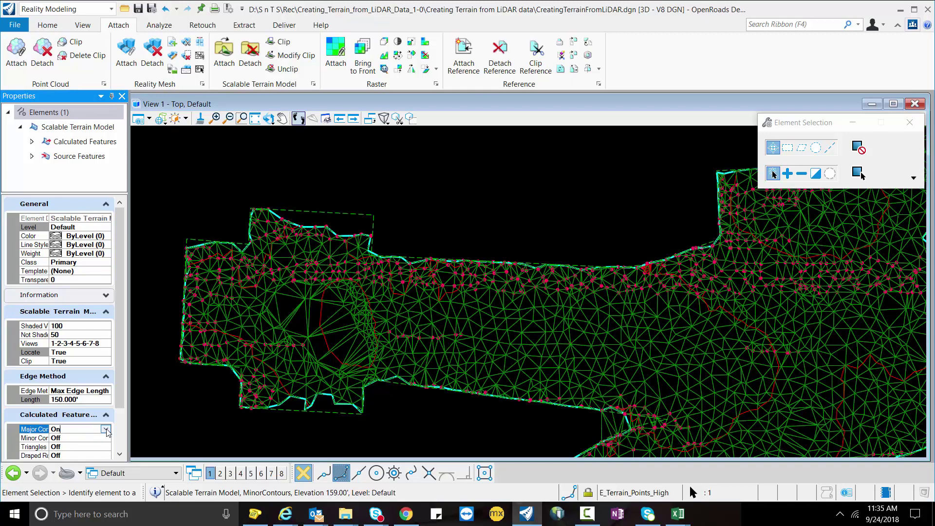
pyautogui.click(105, 429)
pyautogui.click(62, 439)
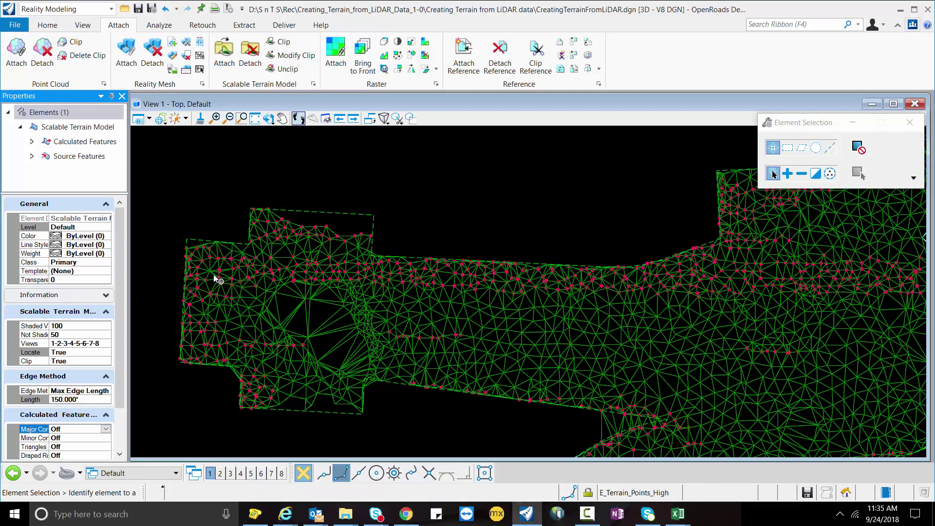
pyautogui.press('Escape')
# Inspect the terrain's exterior boundary, edge point string and the Clipped terrain model
pyautogui.scroll(-2, 292, 248)
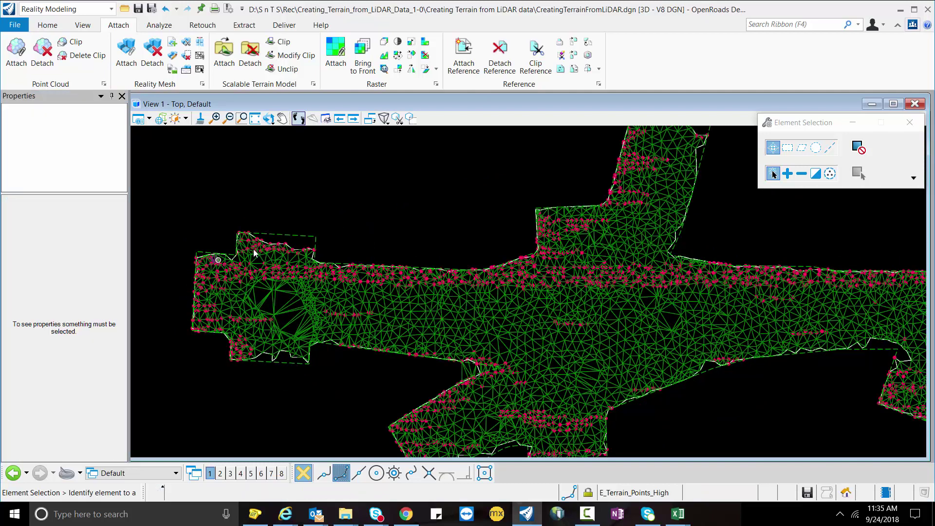
pyautogui.click(307, 238)
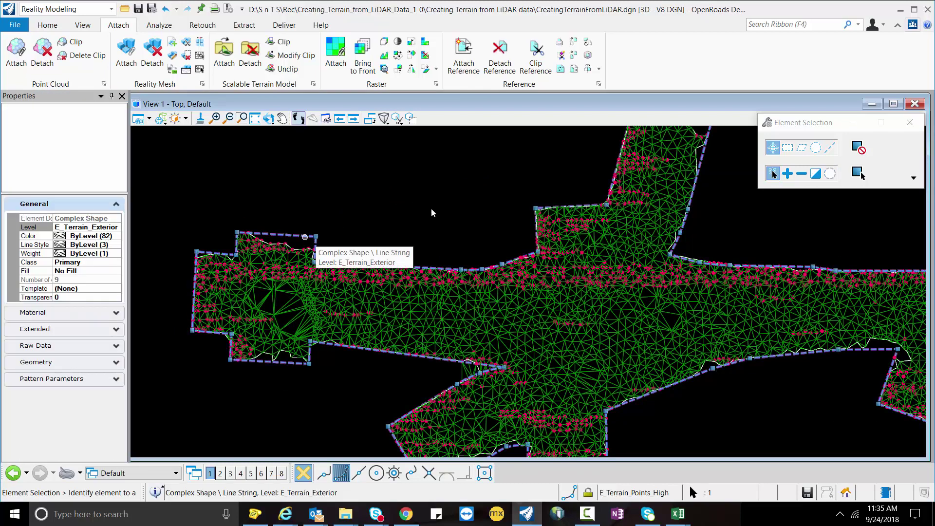
pyautogui.press('Escape')
pyautogui.click(291, 250)
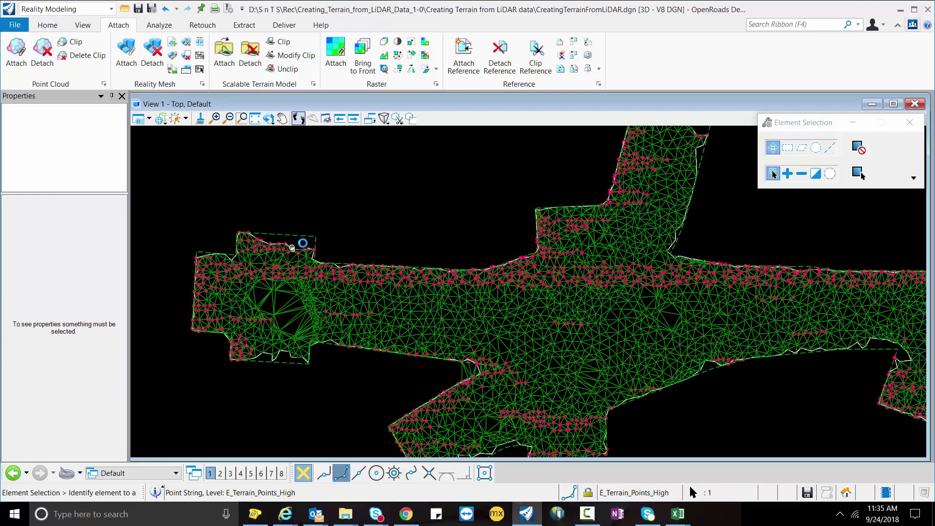
pyautogui.scroll(3, 282, 248)
pyautogui.press('Escape')
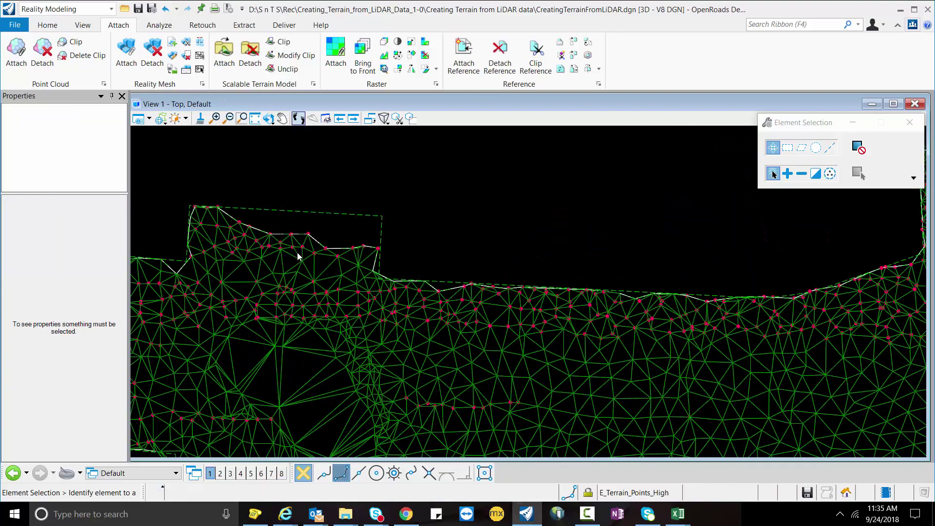
pyautogui.click(319, 238)
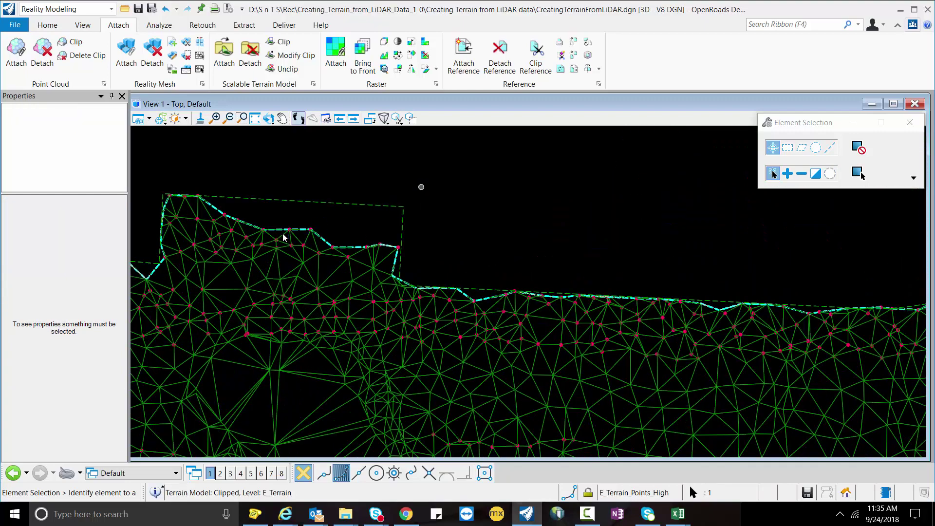
pyautogui.scroll(-5, 282, 231)
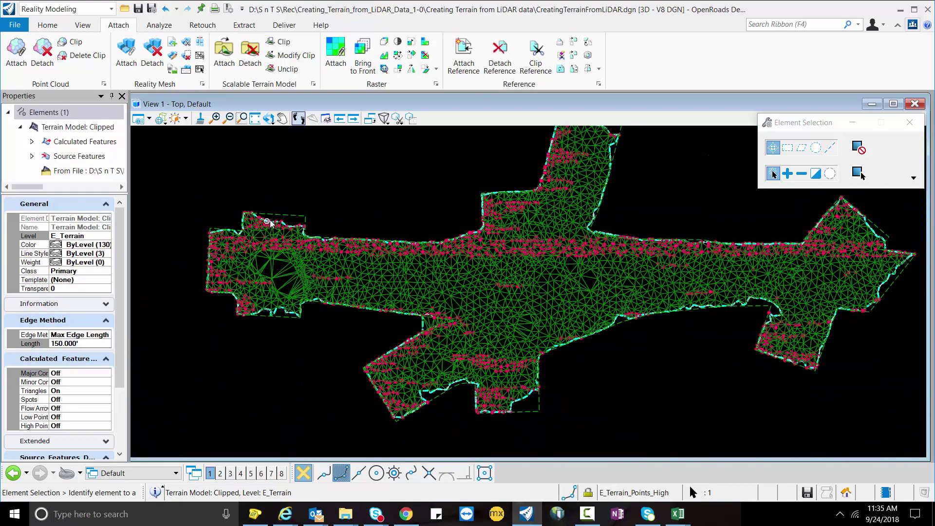
pyautogui.scroll(-2, 397, 288)
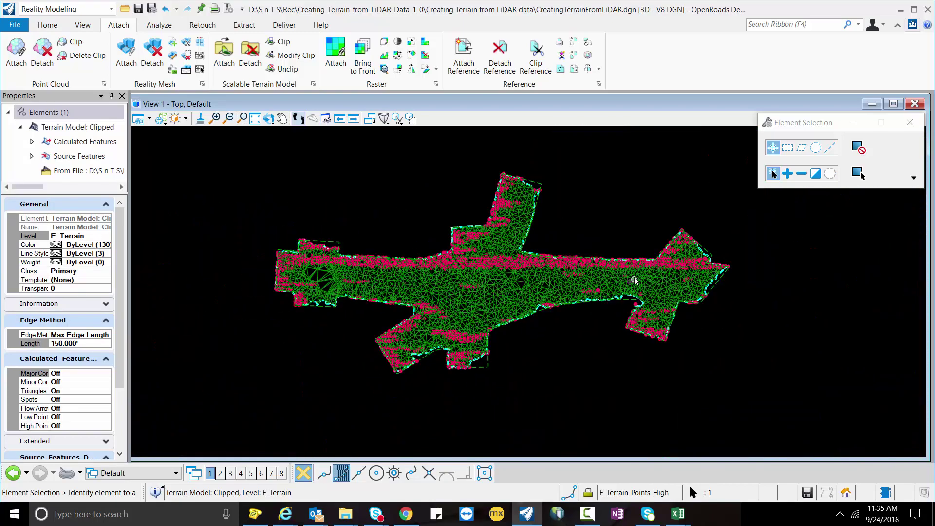